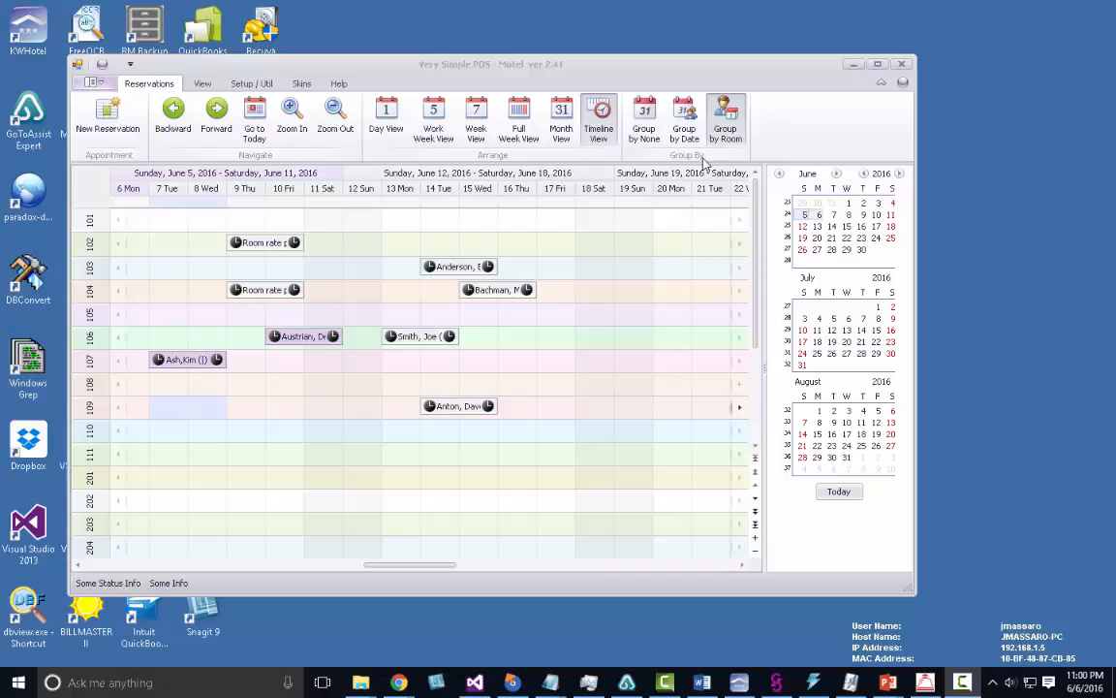
Maximize the program window so the June 2016 reservation timeline fills the screen.
left_click(878, 64)
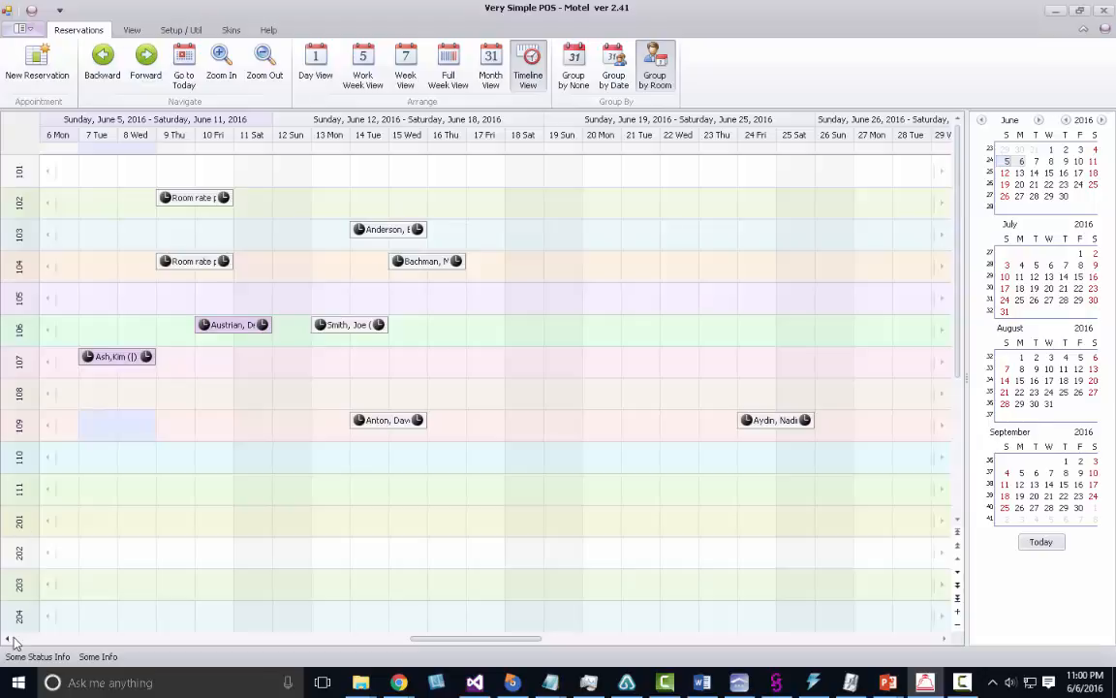
scroll(927, 191, "down", 4)
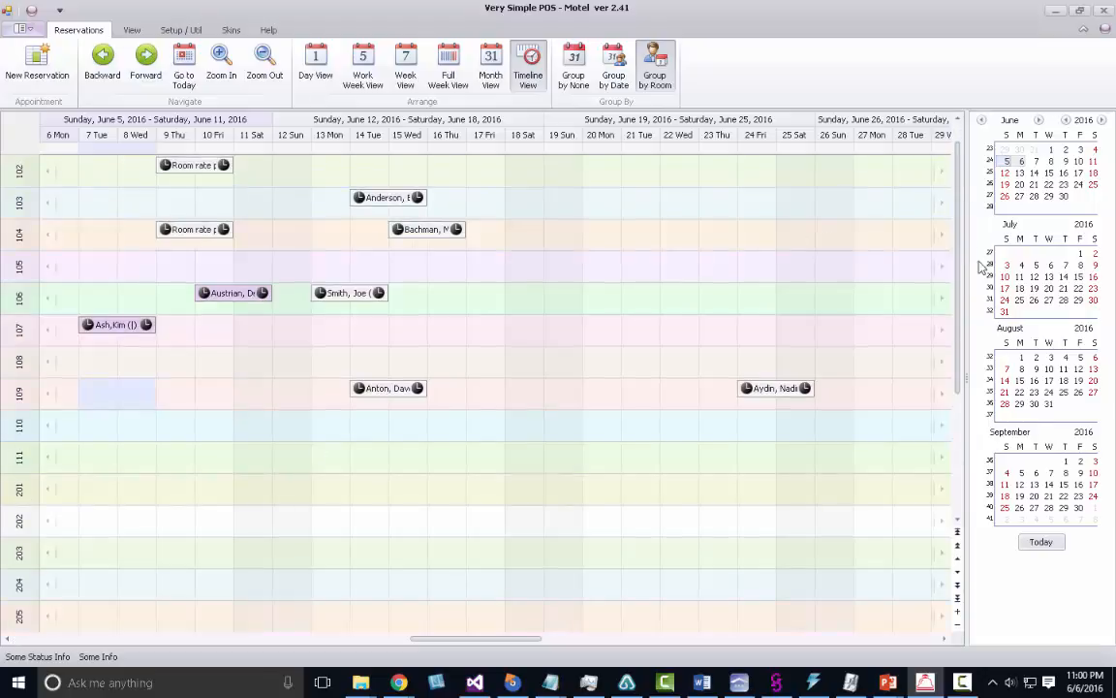
scroll(930, 223, "up", 4)
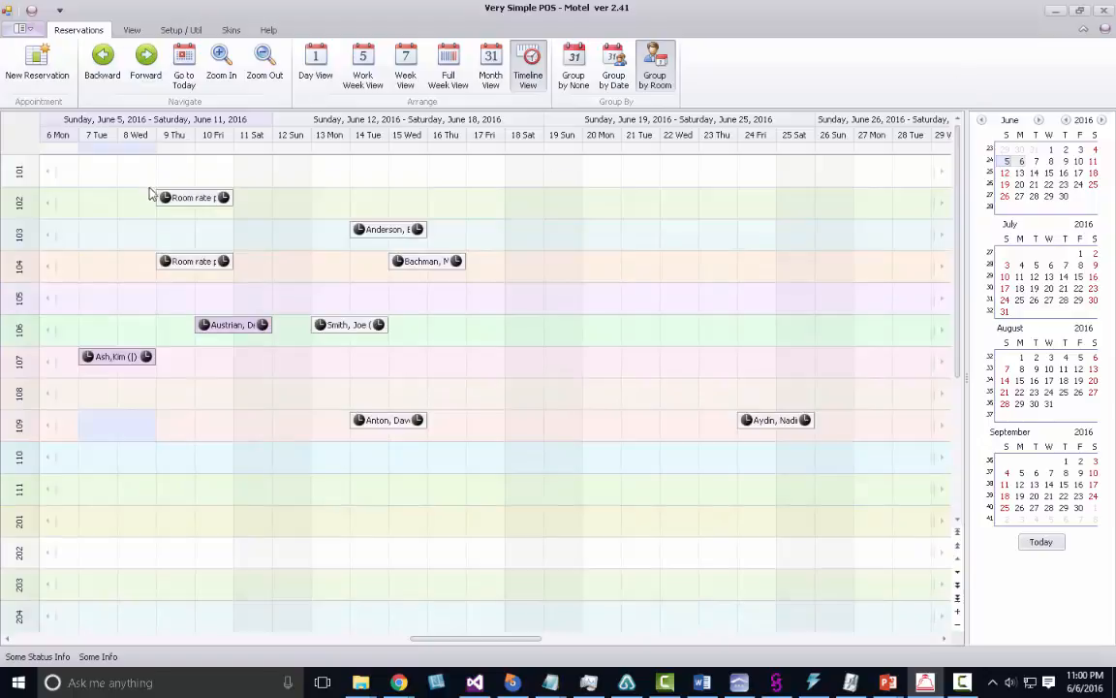
mouse_move(174, 205)
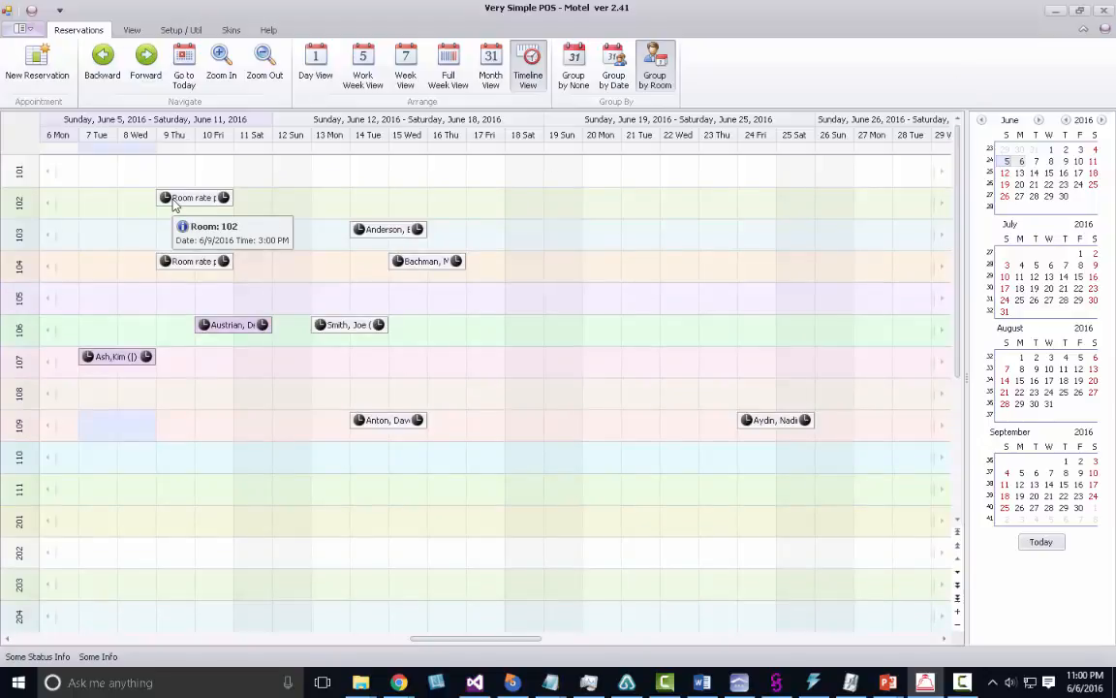
mouse_move(411, 240)
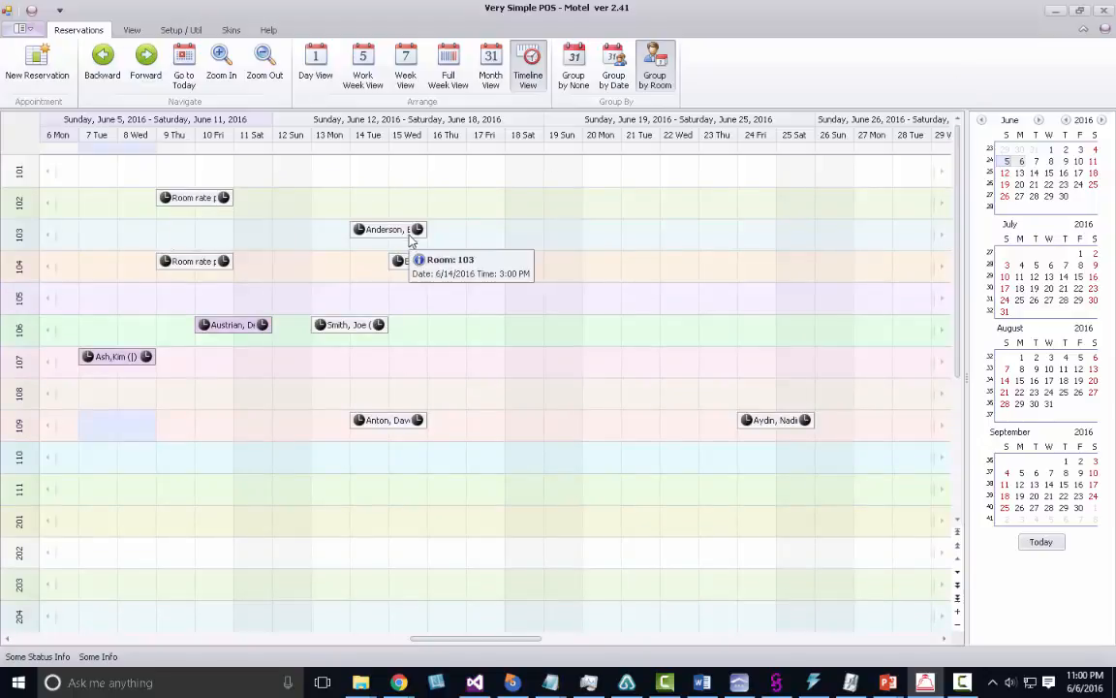
Open Setup / Configuration from Setup / Util, and view and close the Sales Tax and Zip Codes tables.
left_click(167, 32)
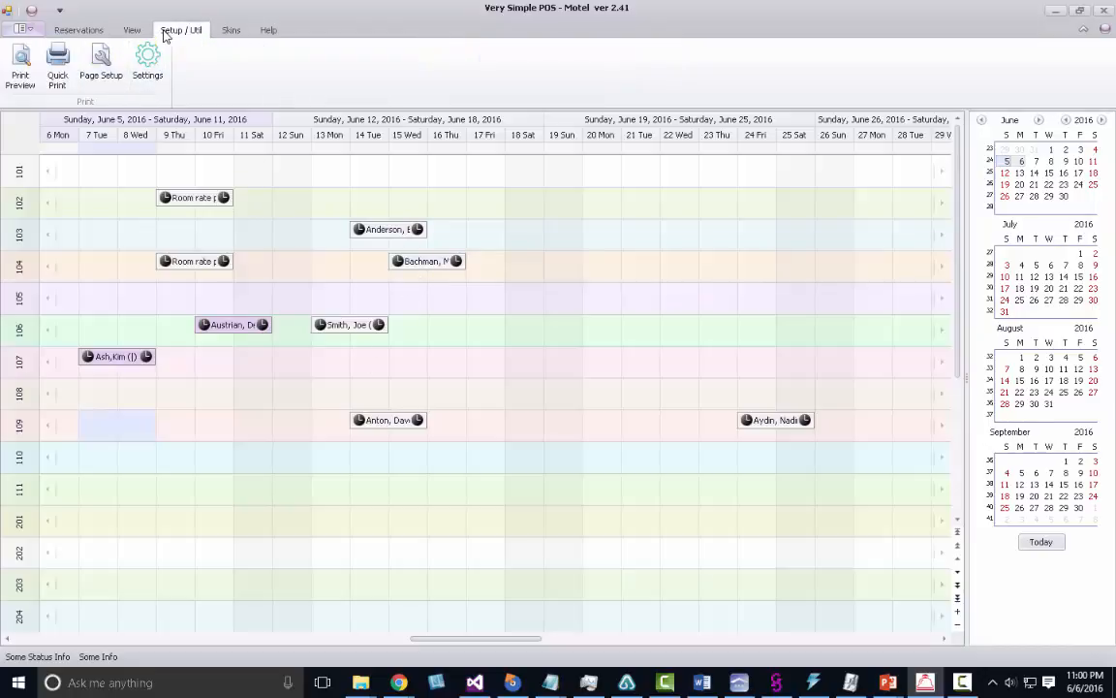
left_click(150, 62)
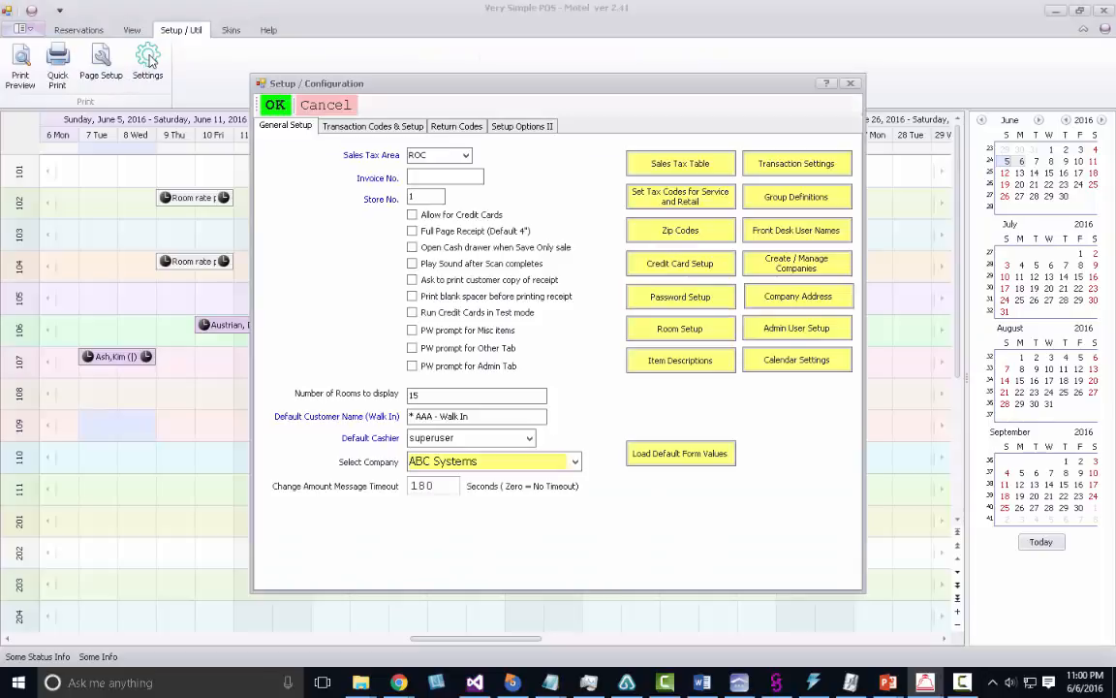
left_click(662, 165)
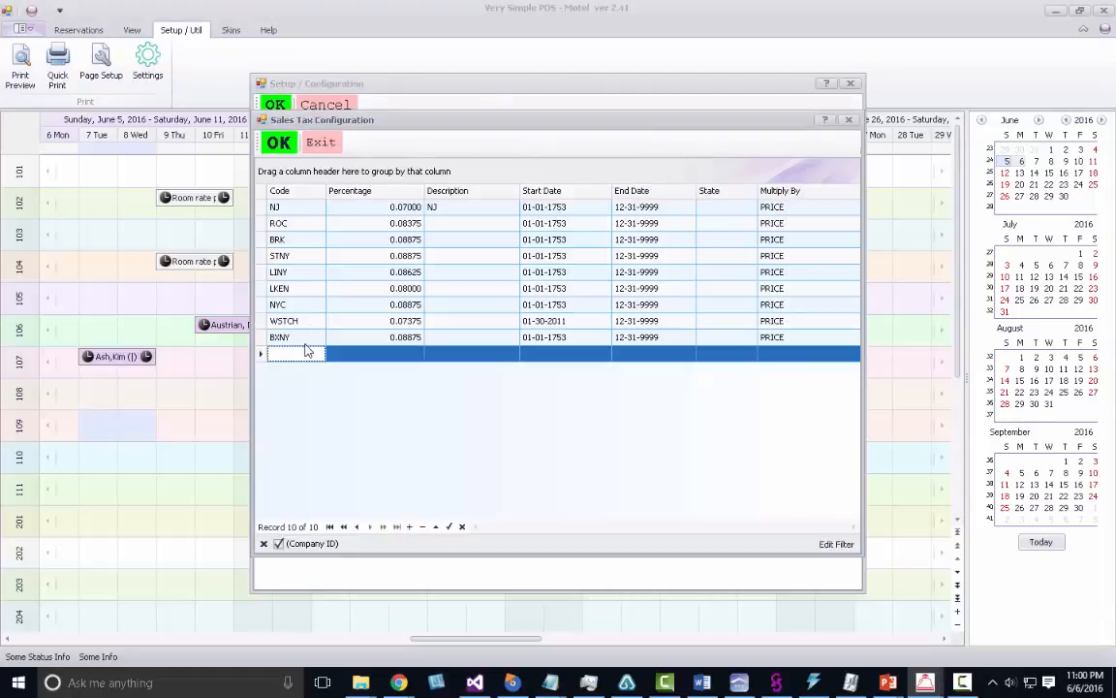
left_click(321, 143)
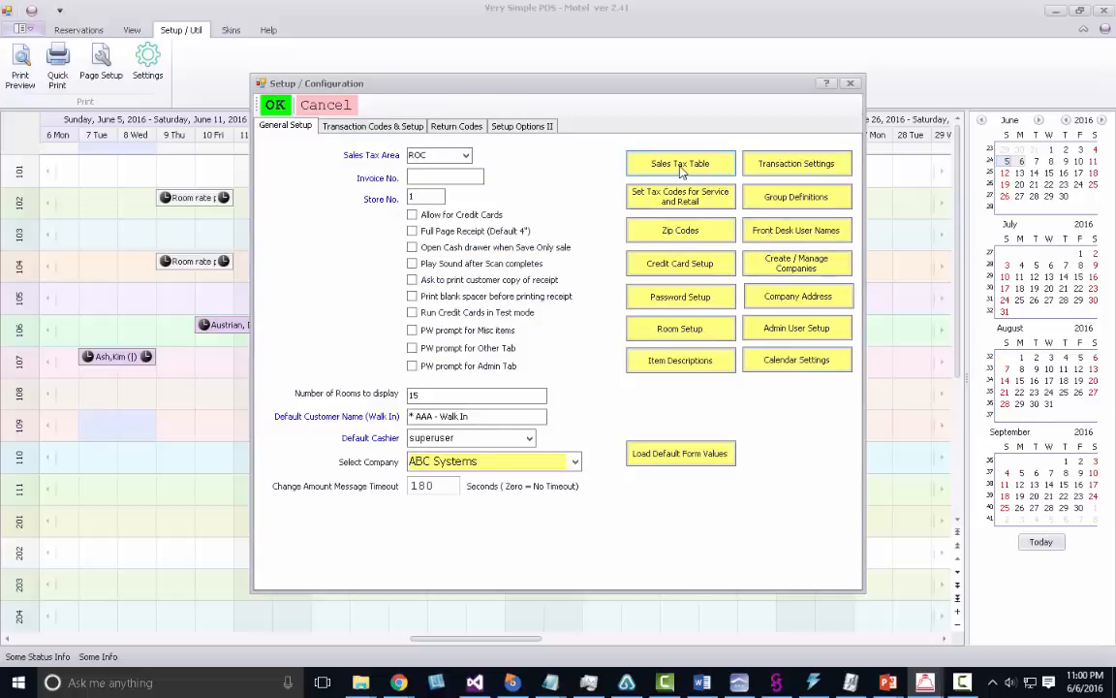
left_click(681, 239)
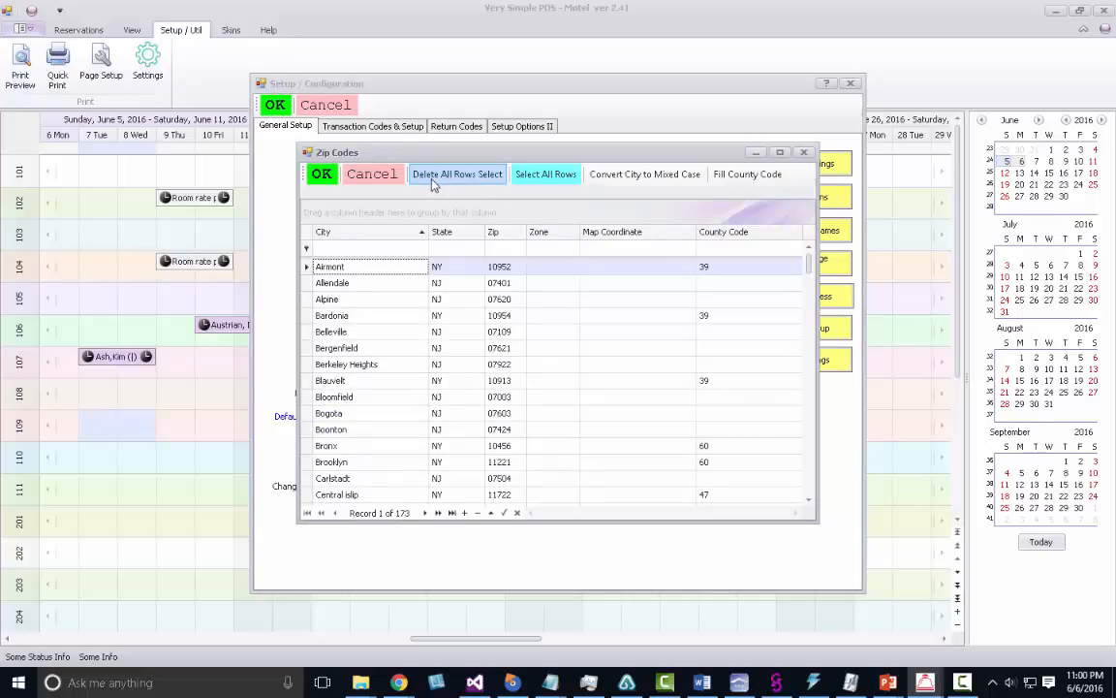
left_click(357, 163)
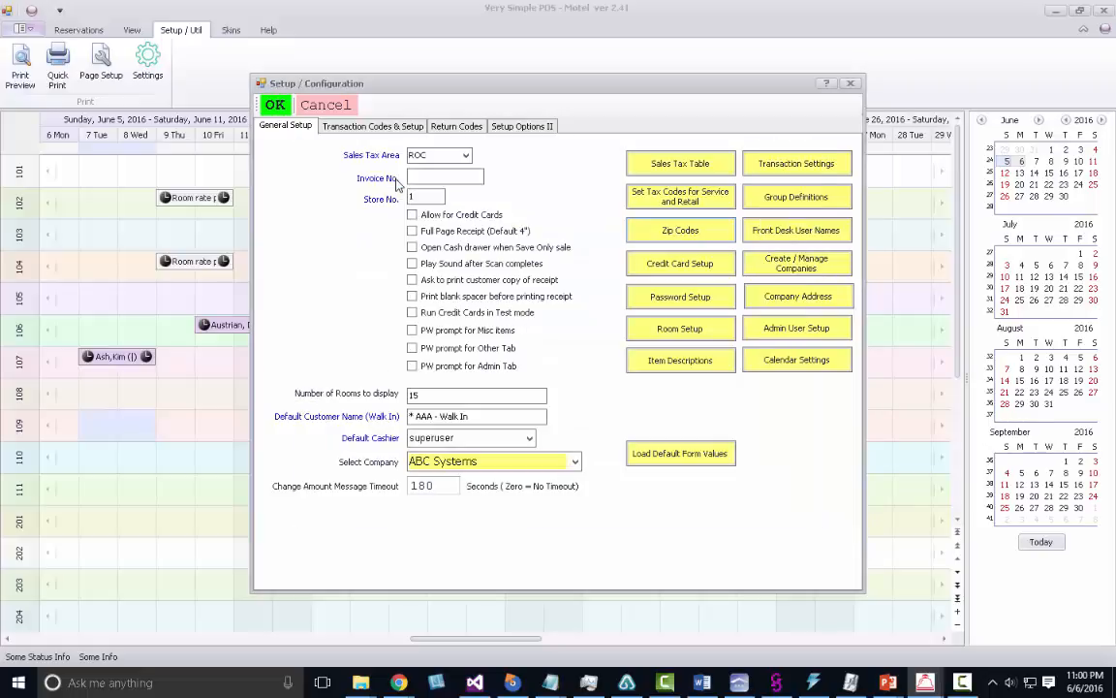
left_click(726, 271)
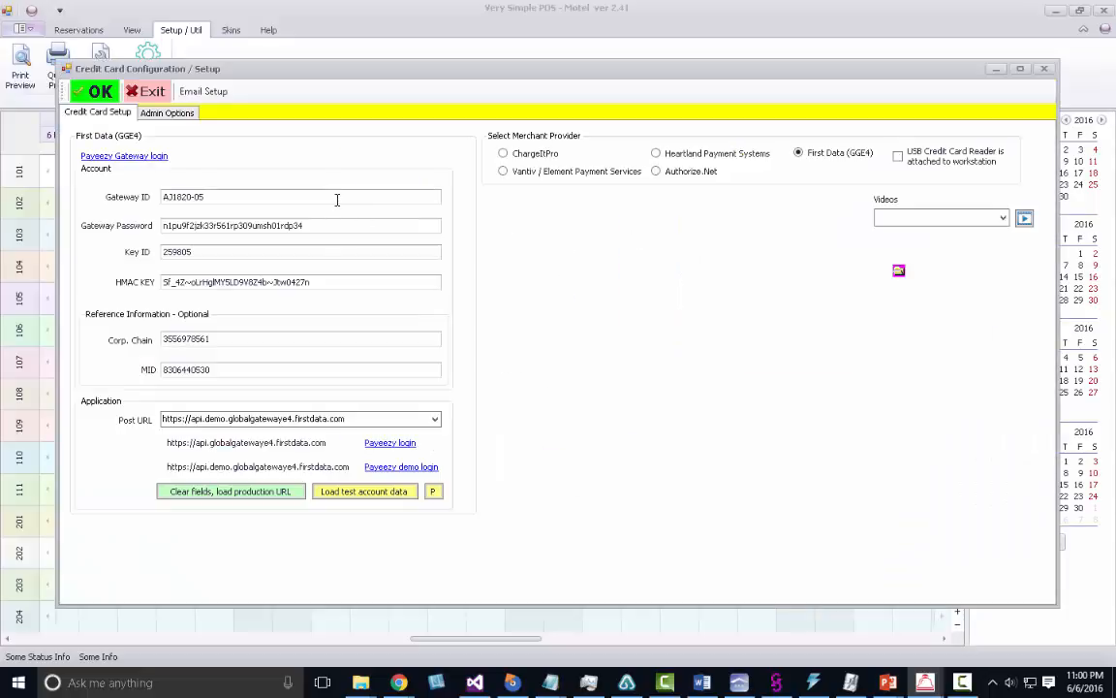
left_click_drag(206, 197, 107, 200)
left_click_drag(331, 223, 130, 224)
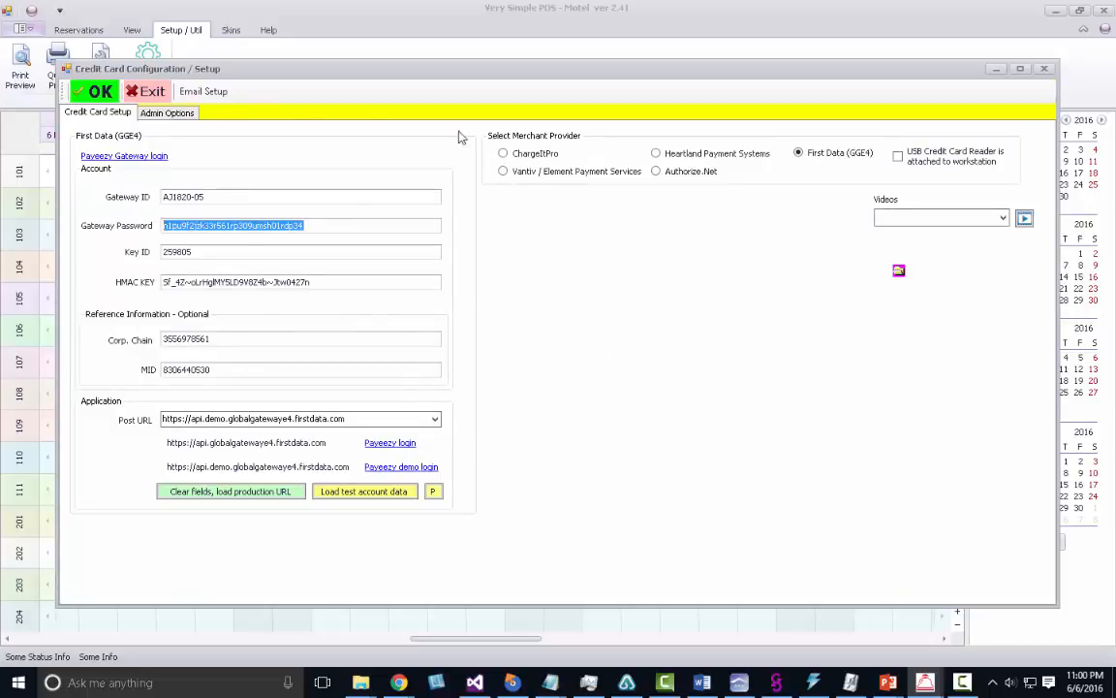
left_click(145, 91)
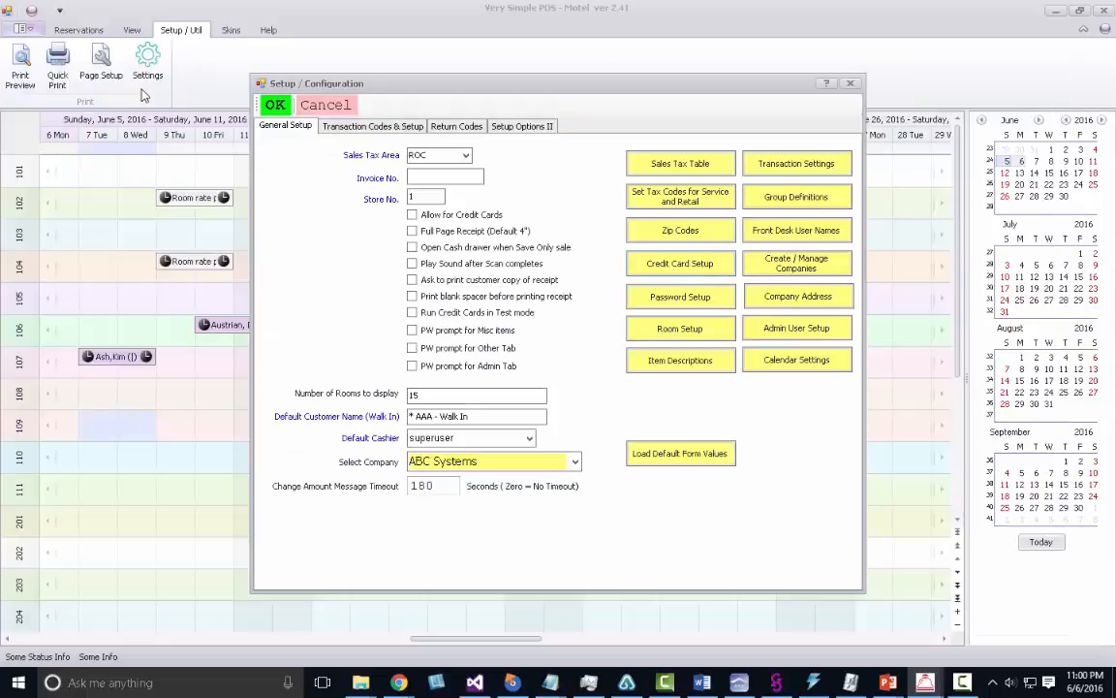
left_click(680, 329)
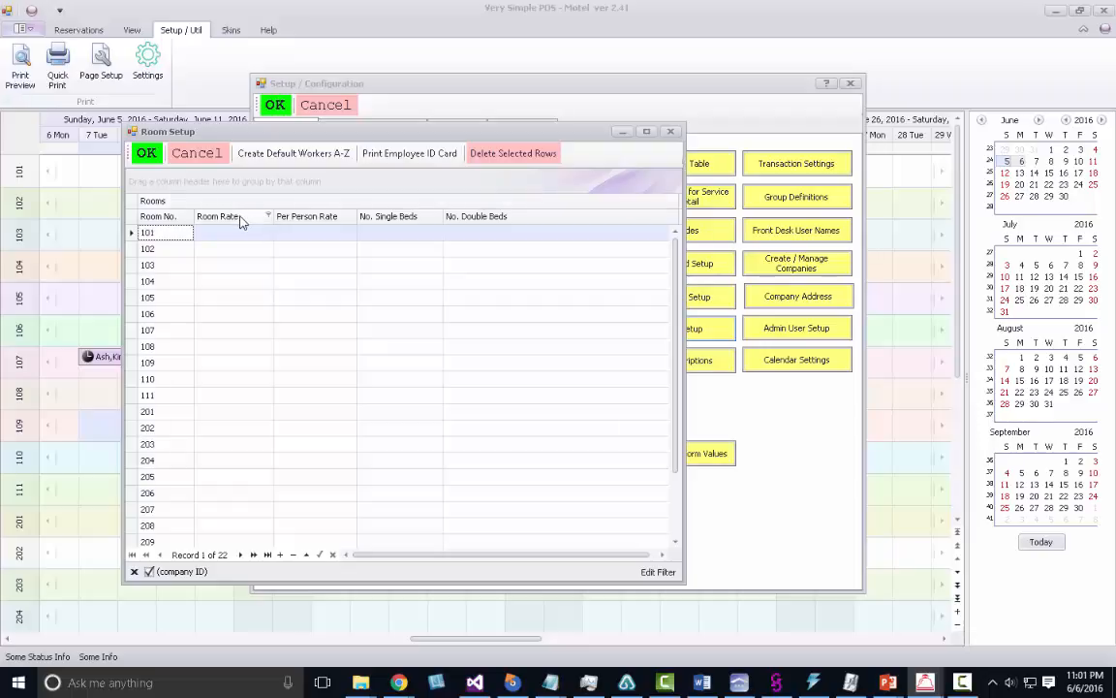
left_click(197, 153)
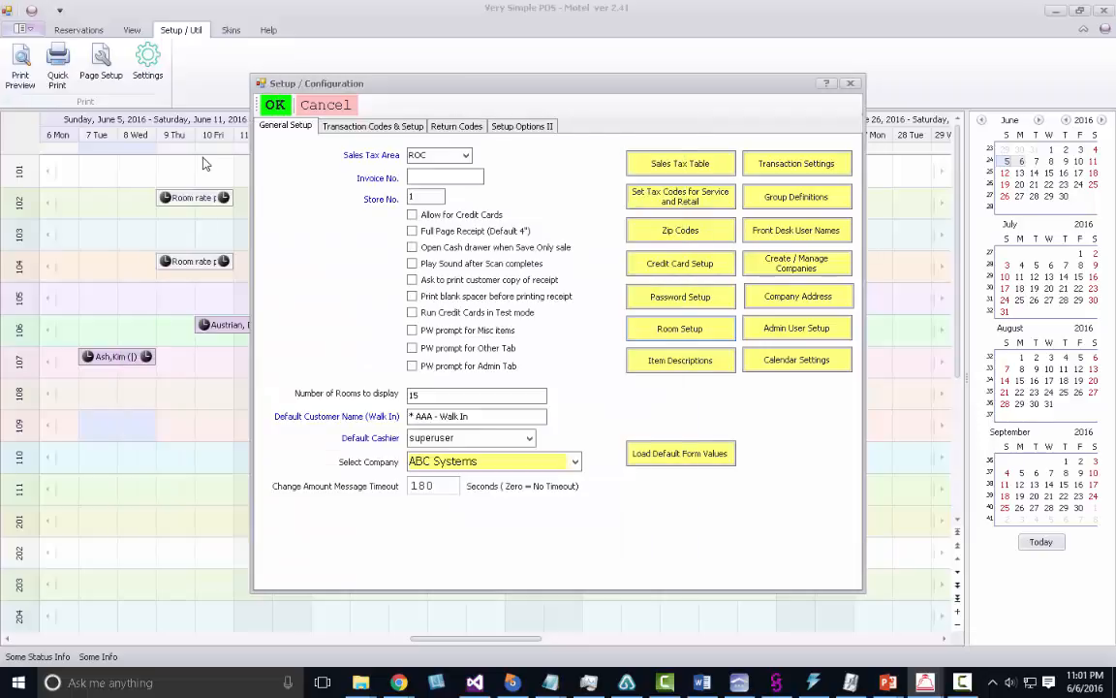
View Item Descriptions and Create / Manage Companies without changes, then cancel Setup / Configuration.
left_click(688, 360)
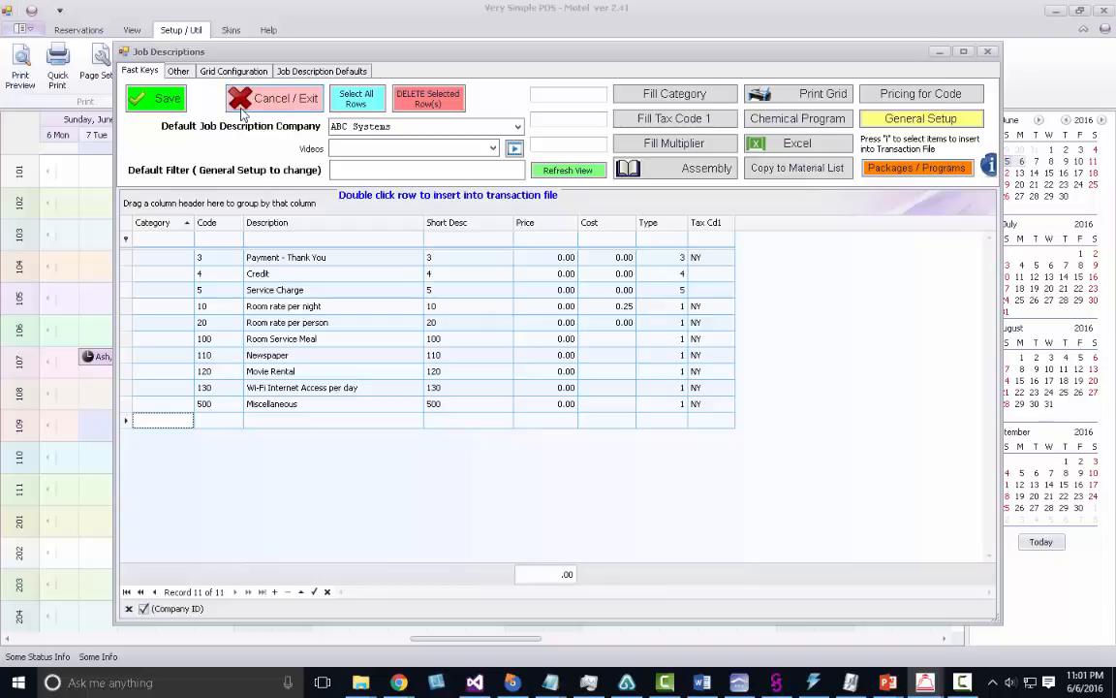
left_click(284, 104)
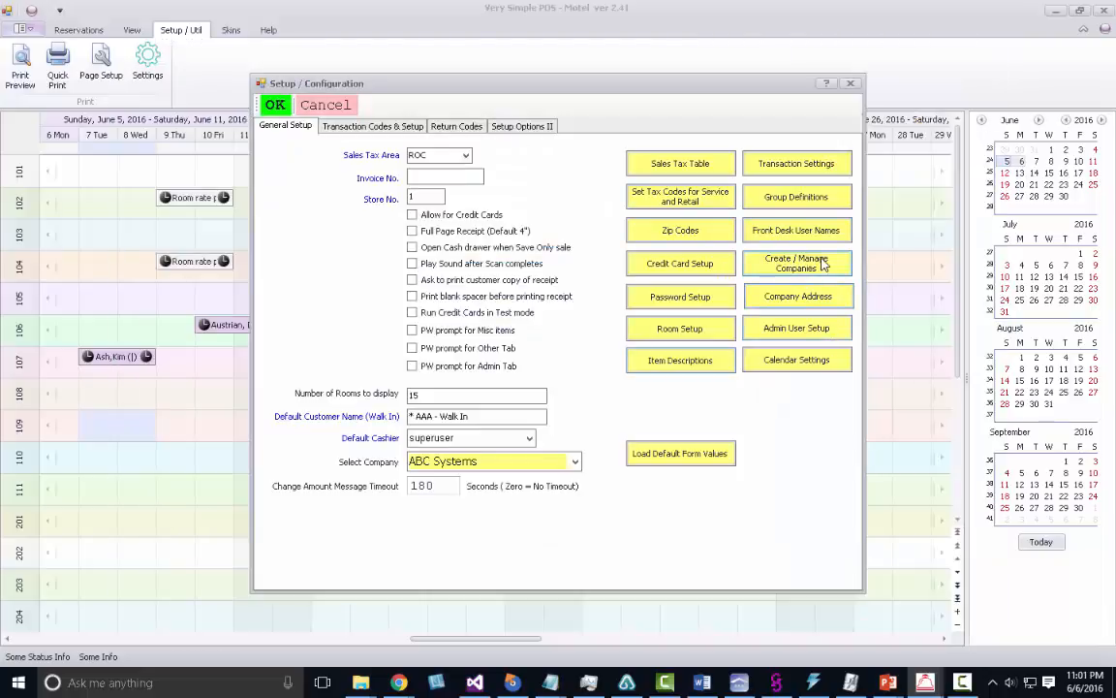
left_click(828, 296)
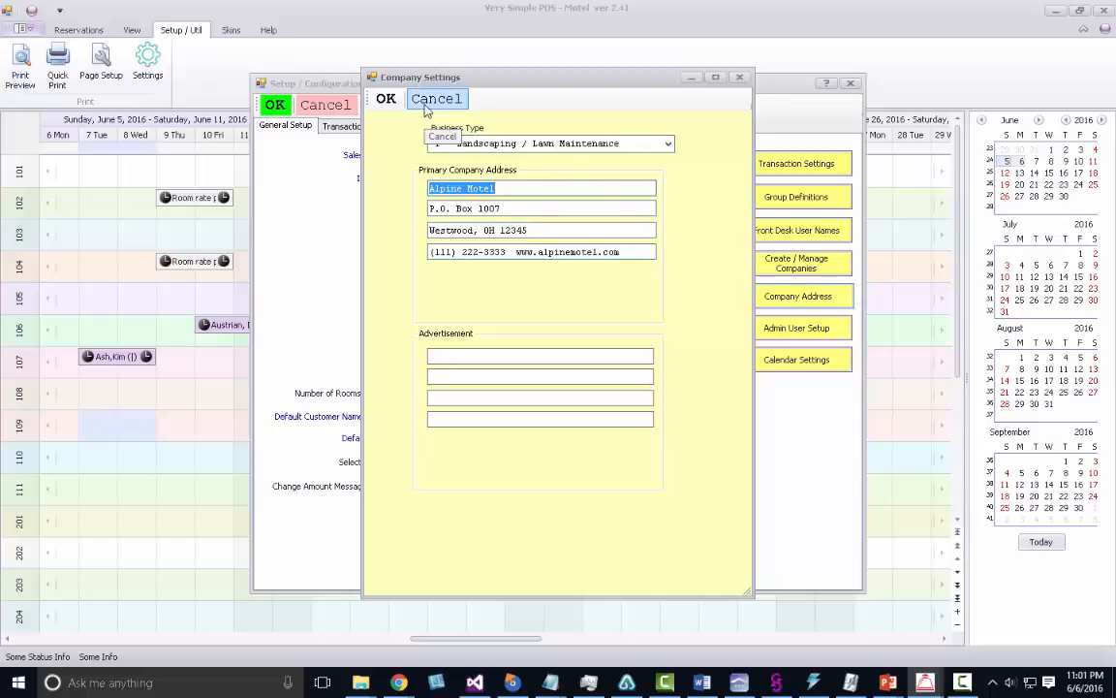
left_click(435, 98)
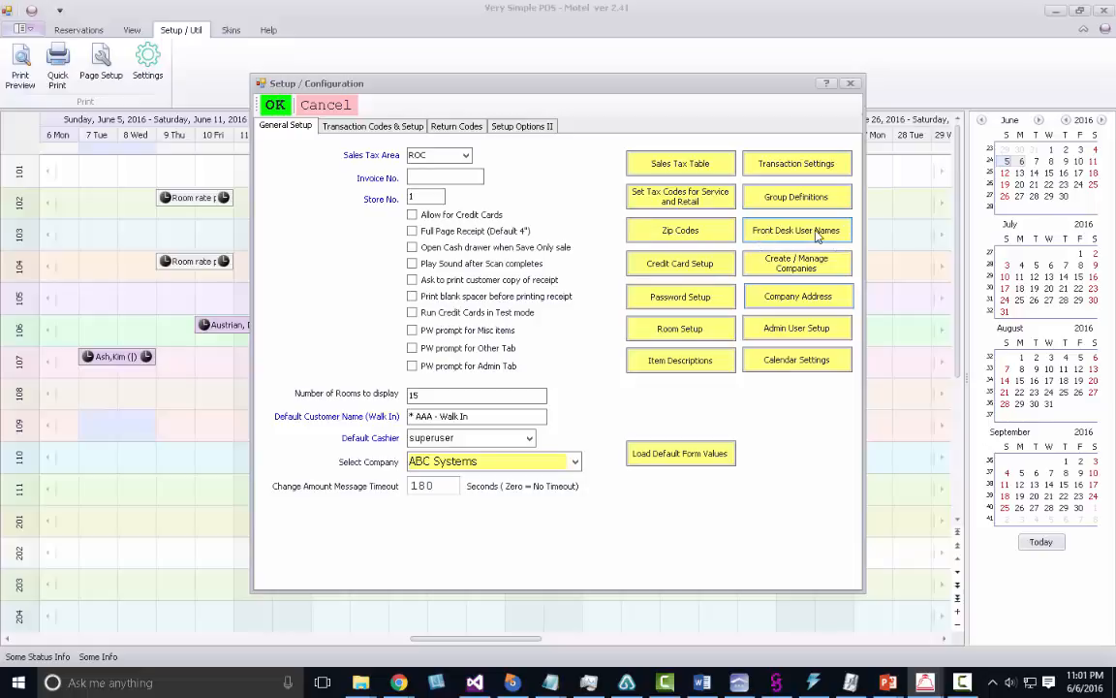
left_click(345, 107)
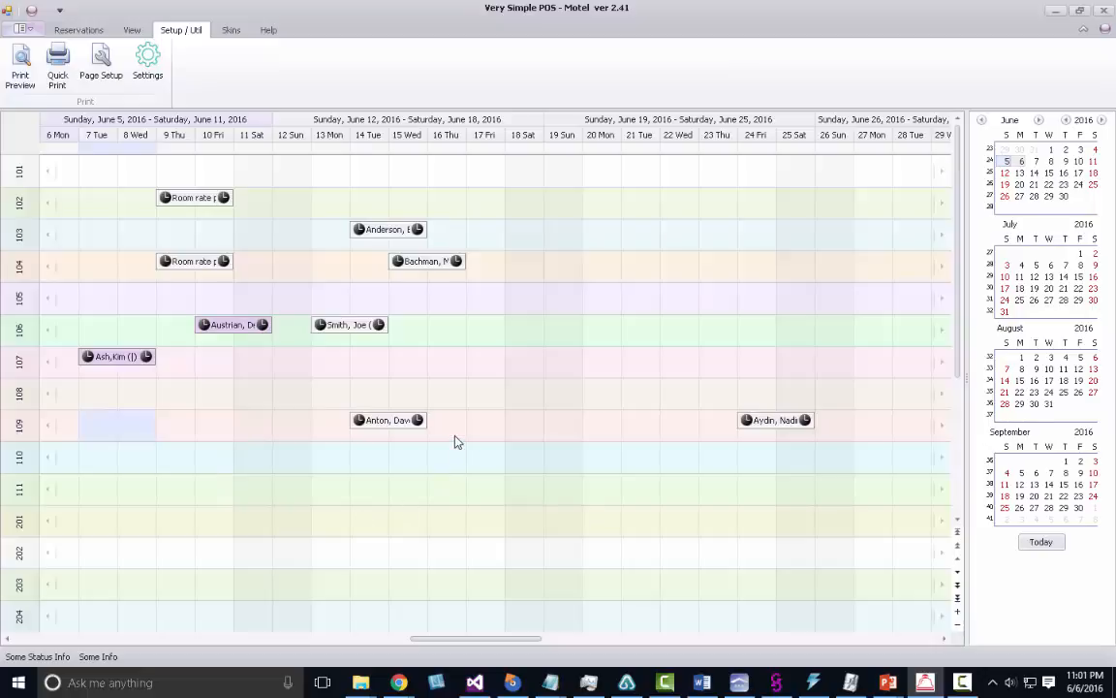
Create a June 7–8 room 109 booking with a customer and Room rate per night, and save it.
left_click(73, 31)
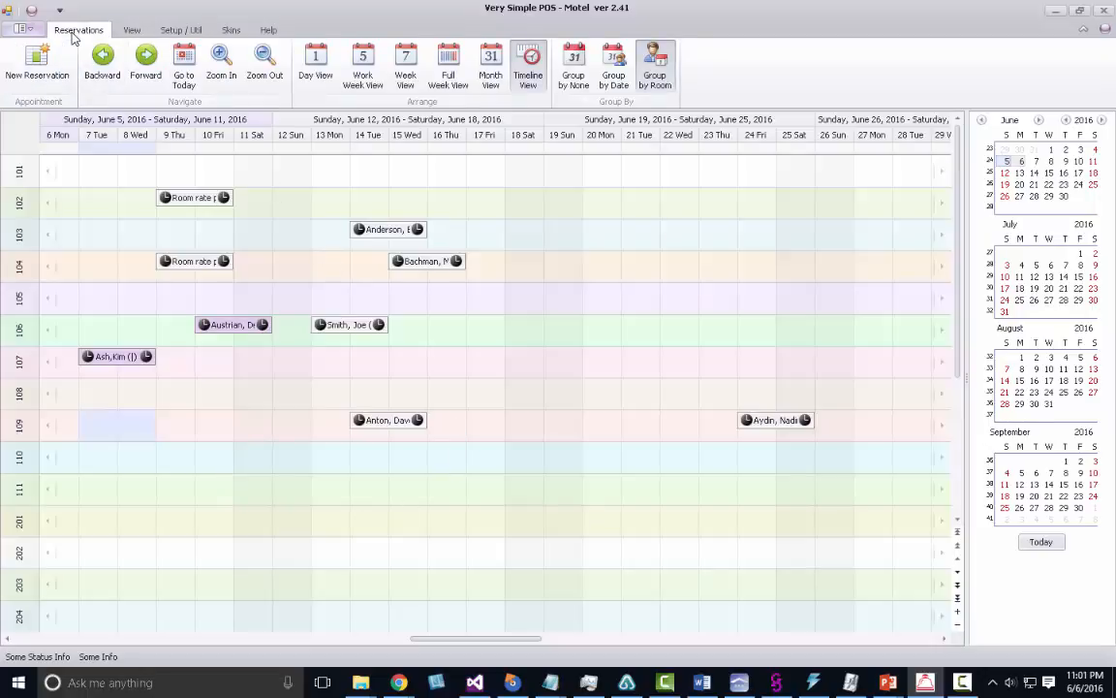
right_click(448, 364)
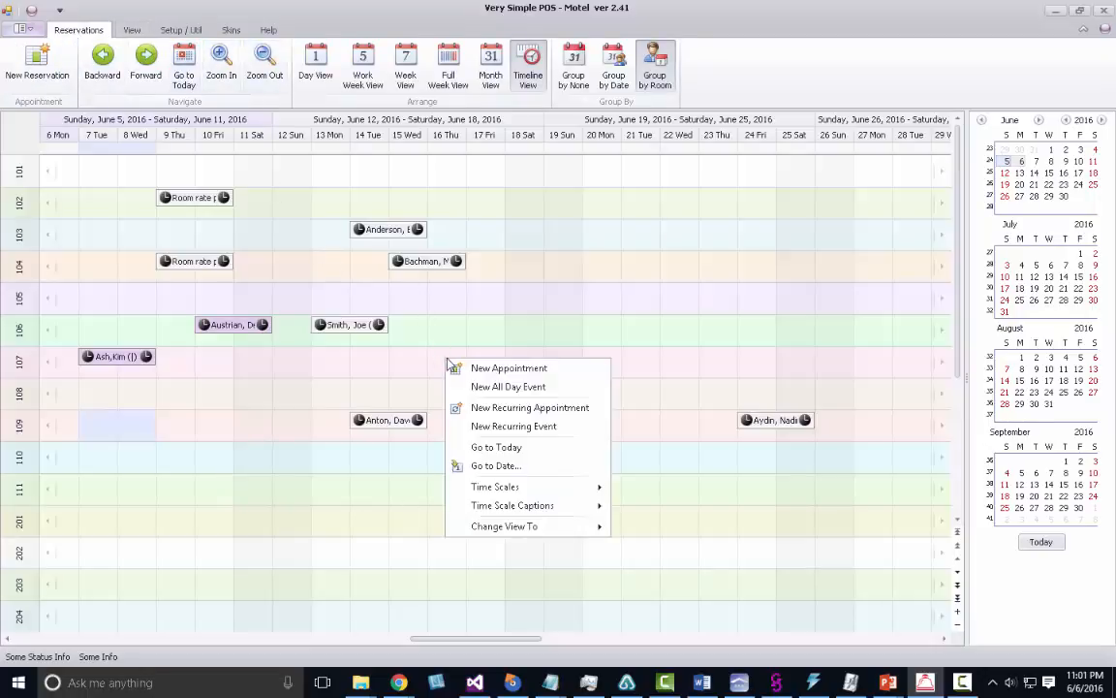
left_click(472, 373)
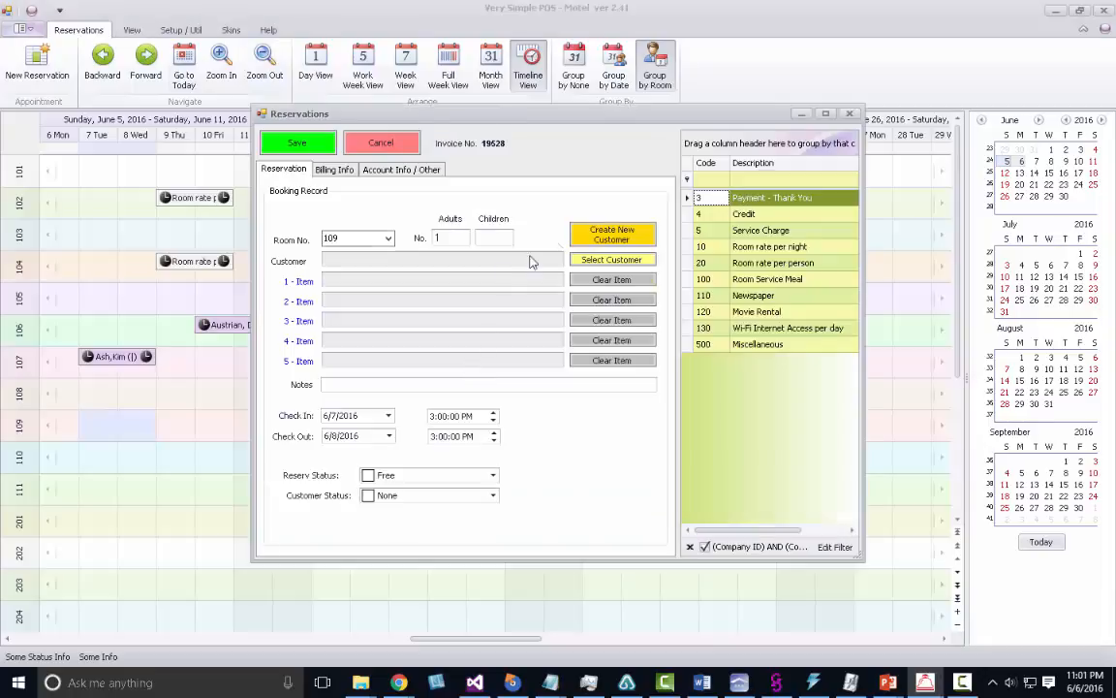
left_click(620, 261)
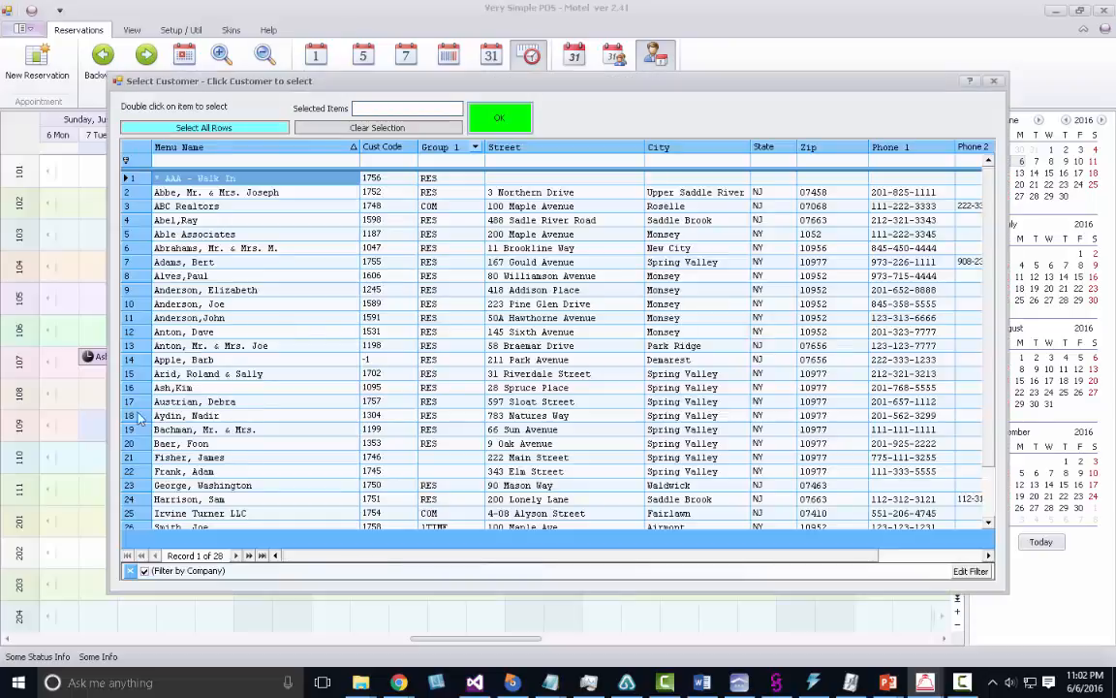
double_click(137, 487)
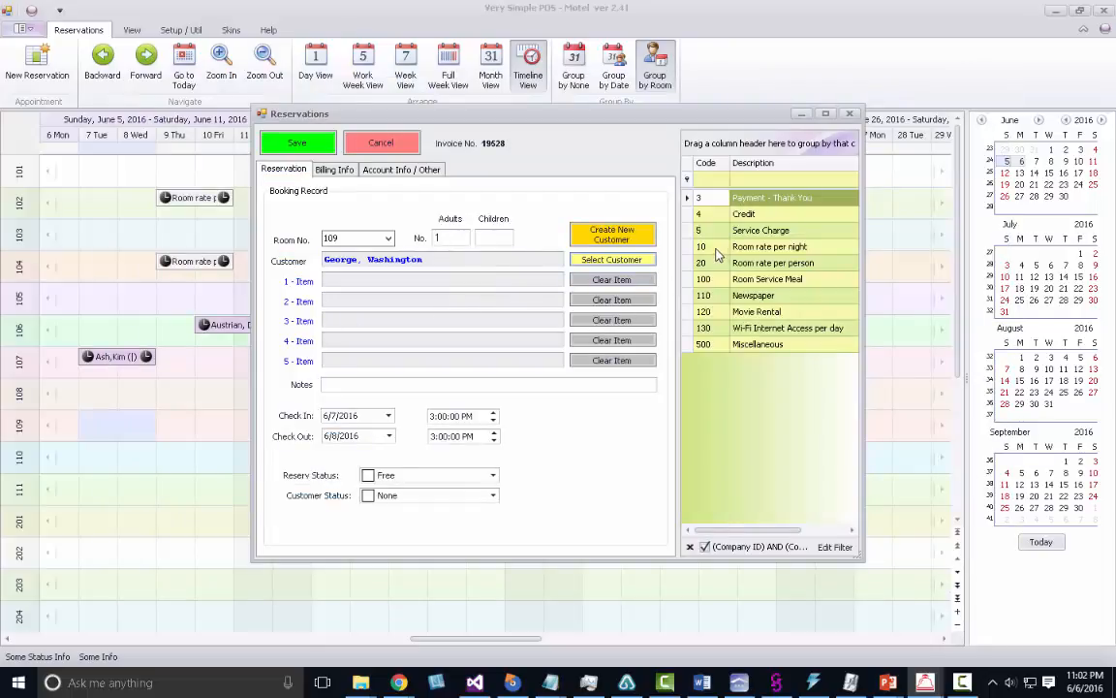
double_click(736, 246)
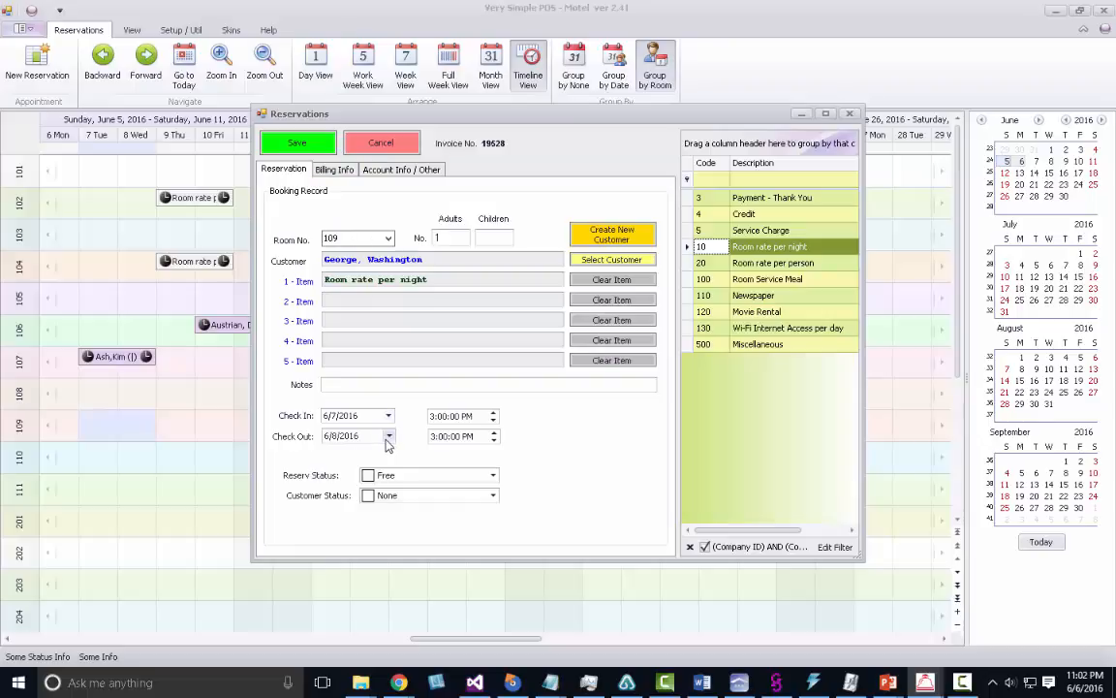
left_click(292, 144)
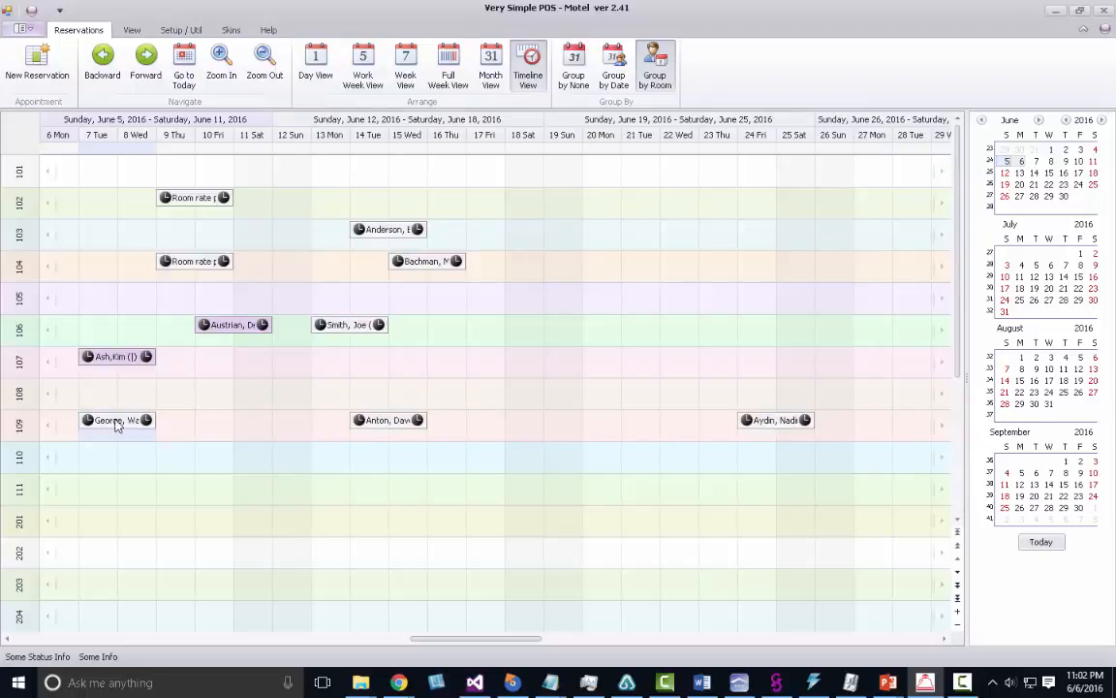
mouse_move(117, 425)
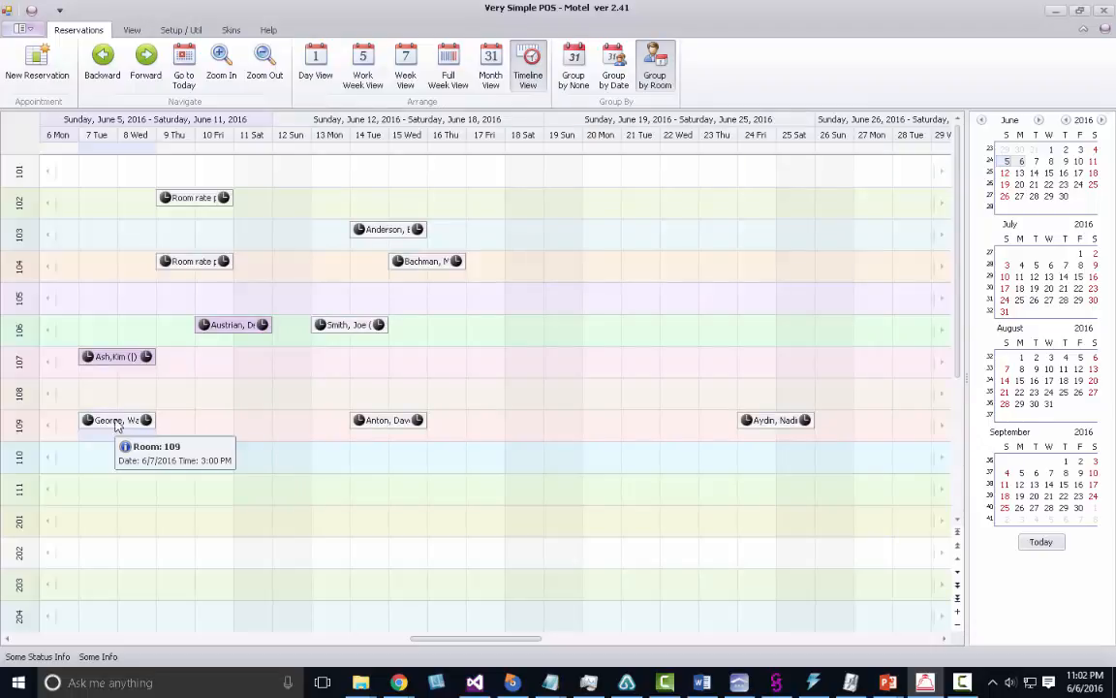
Drag the new booking into room 108 and stretch it to span June 10–17.
left_click_drag(116, 425, 557, 340)
left_click_drag(486, 370, 486, 401)
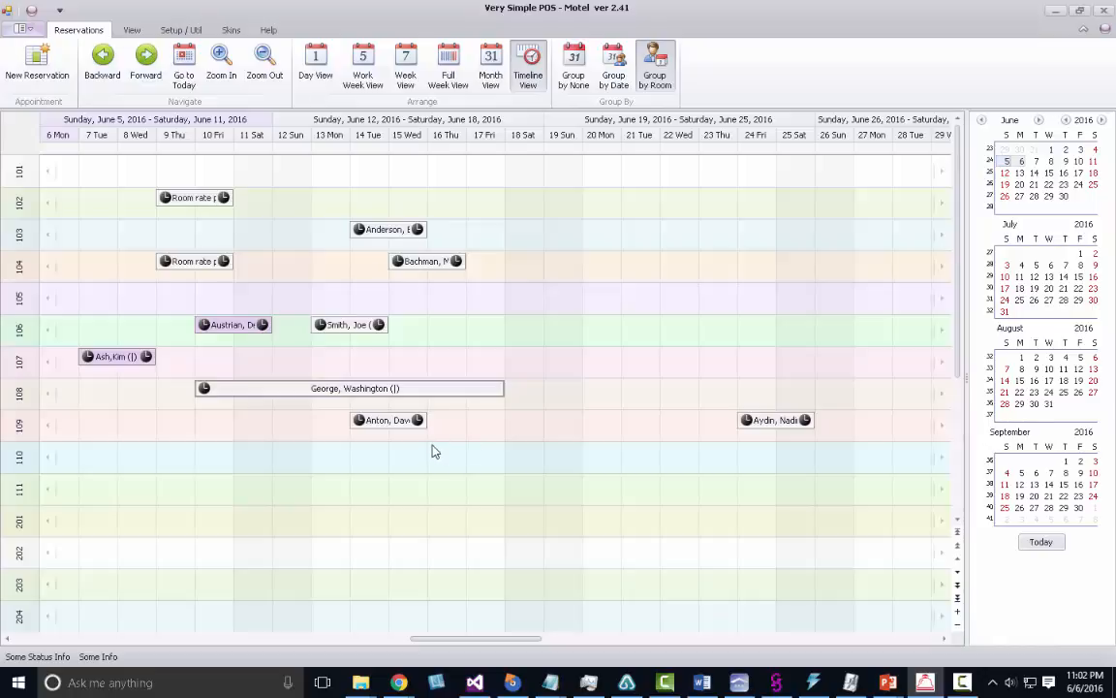
mouse_move(223, 333)
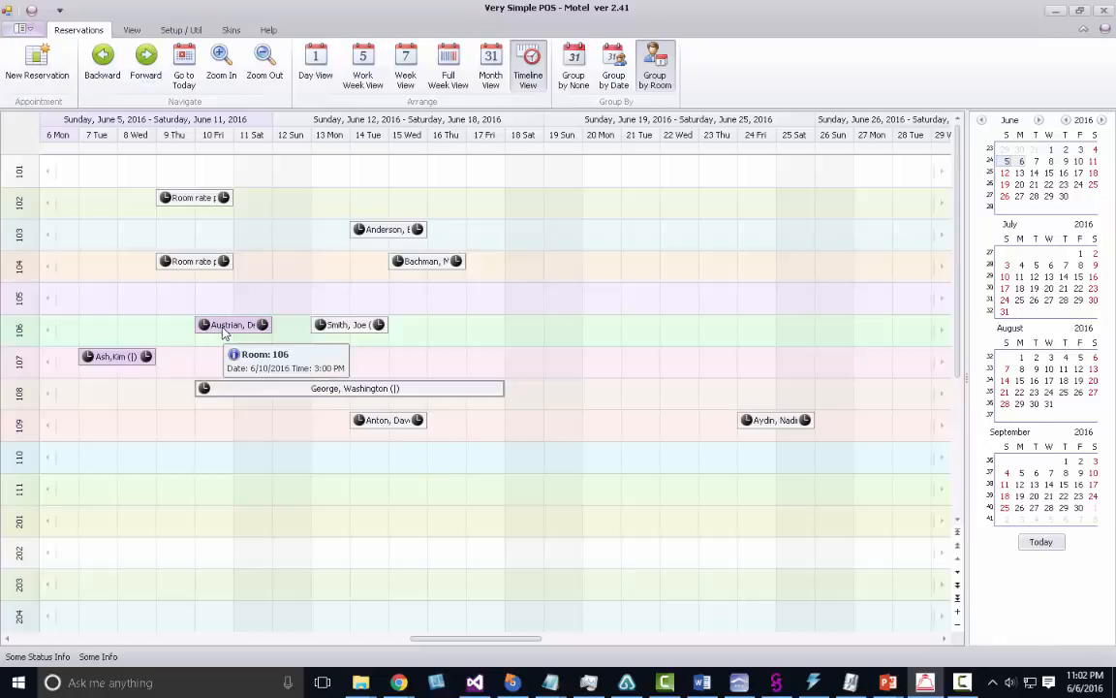
Open the room 106 booking's billing, start Check Out, and exit card payment without charging.
double_click(223, 333)
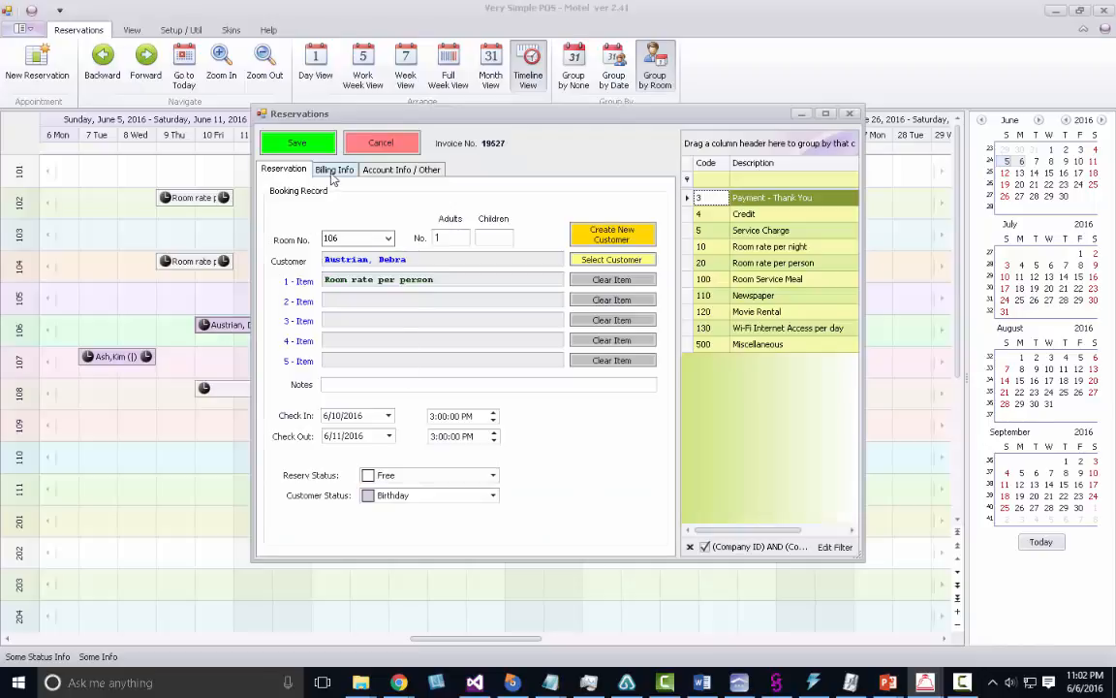
left_click(333, 172)
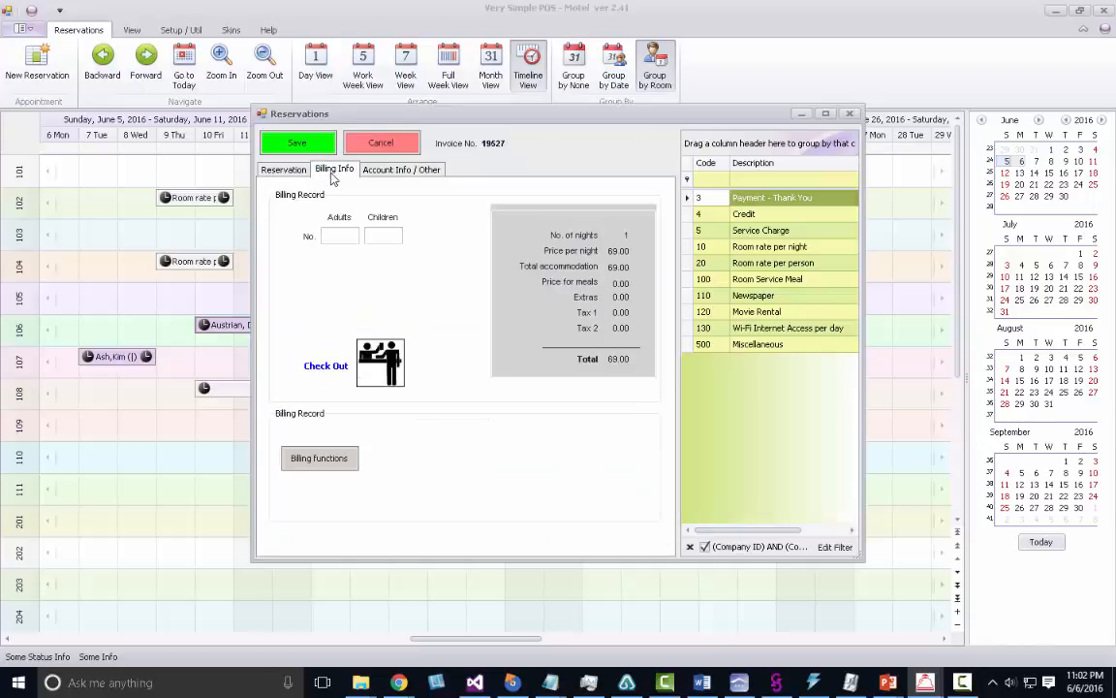
left_click(372, 383)
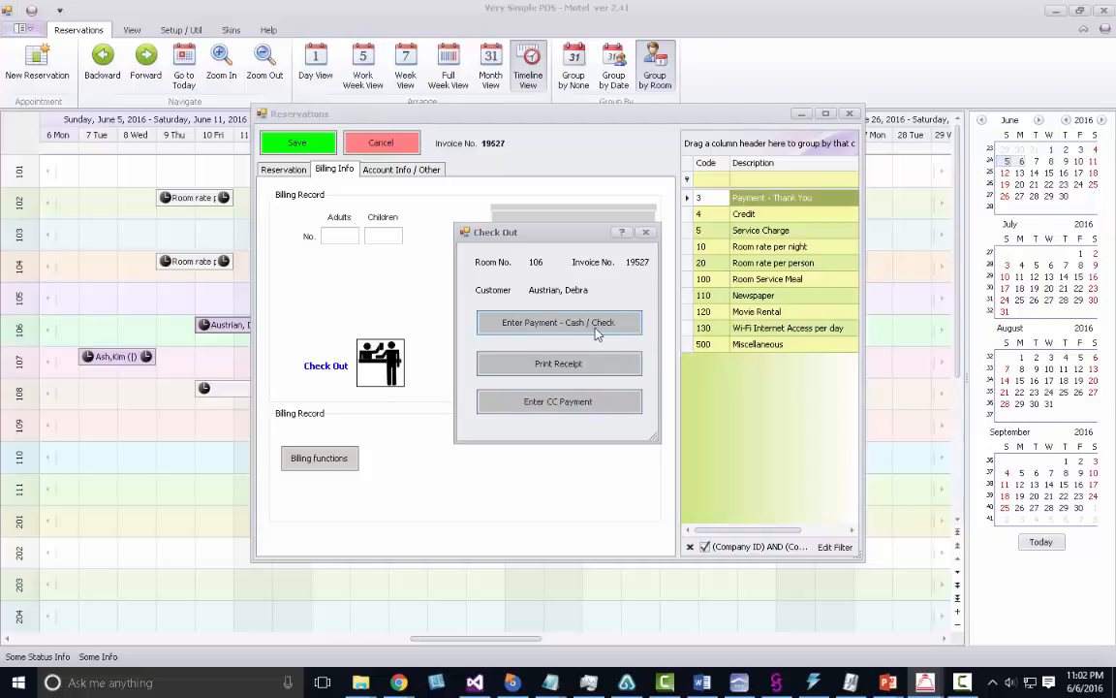
left_click(586, 413)
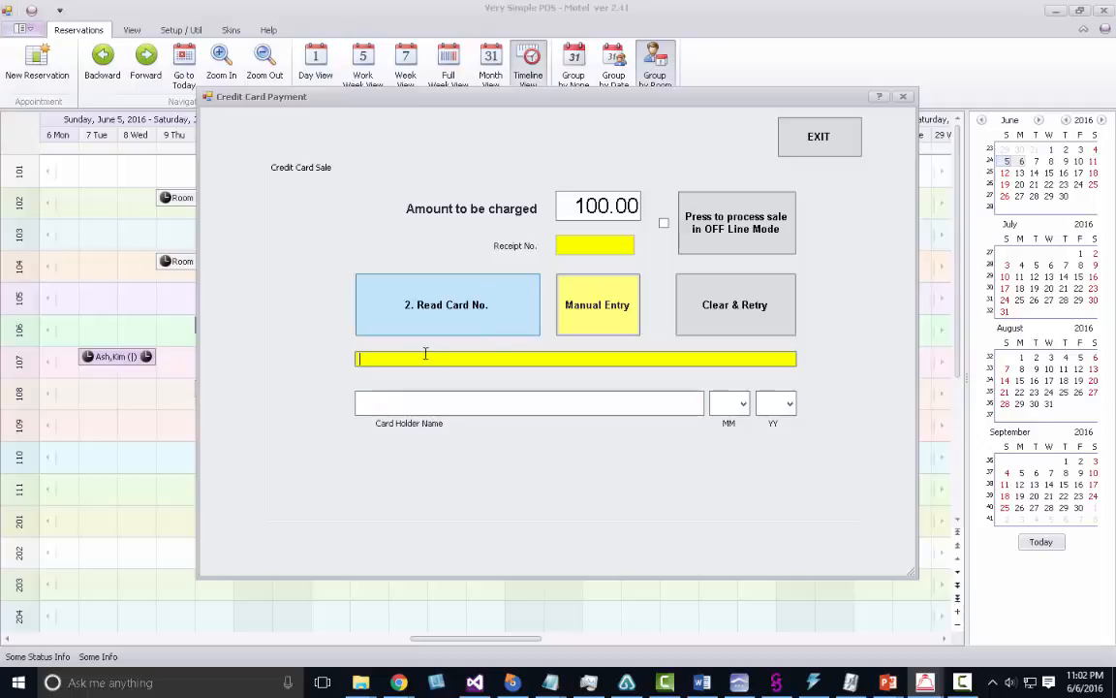
left_click(406, 324)
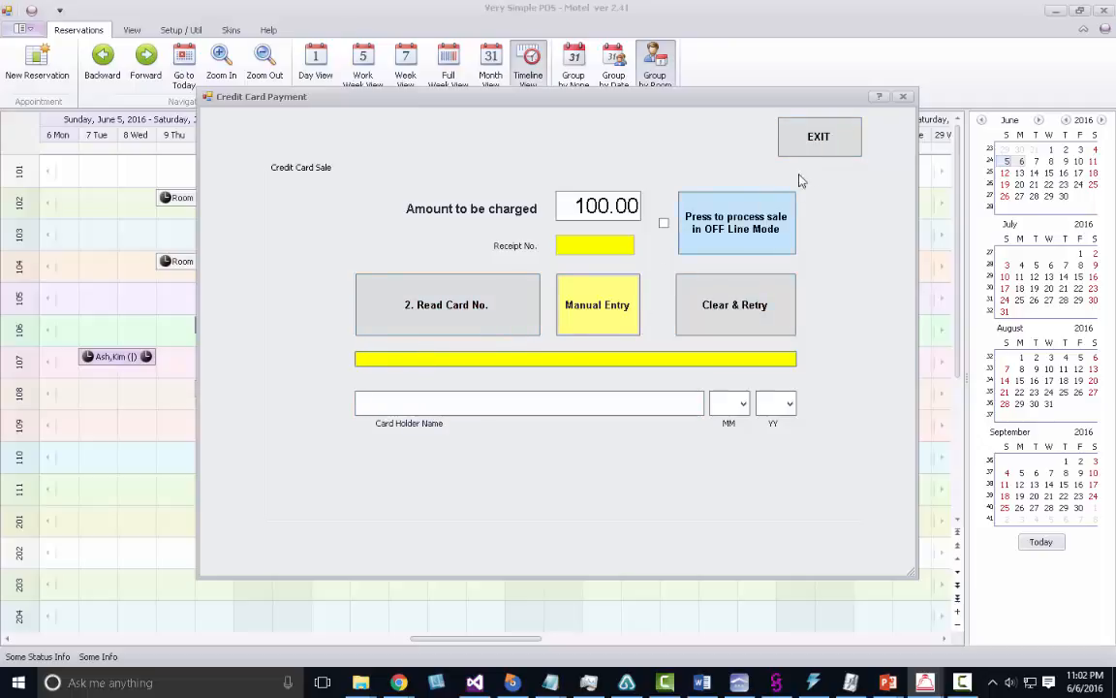
left_click(839, 147)
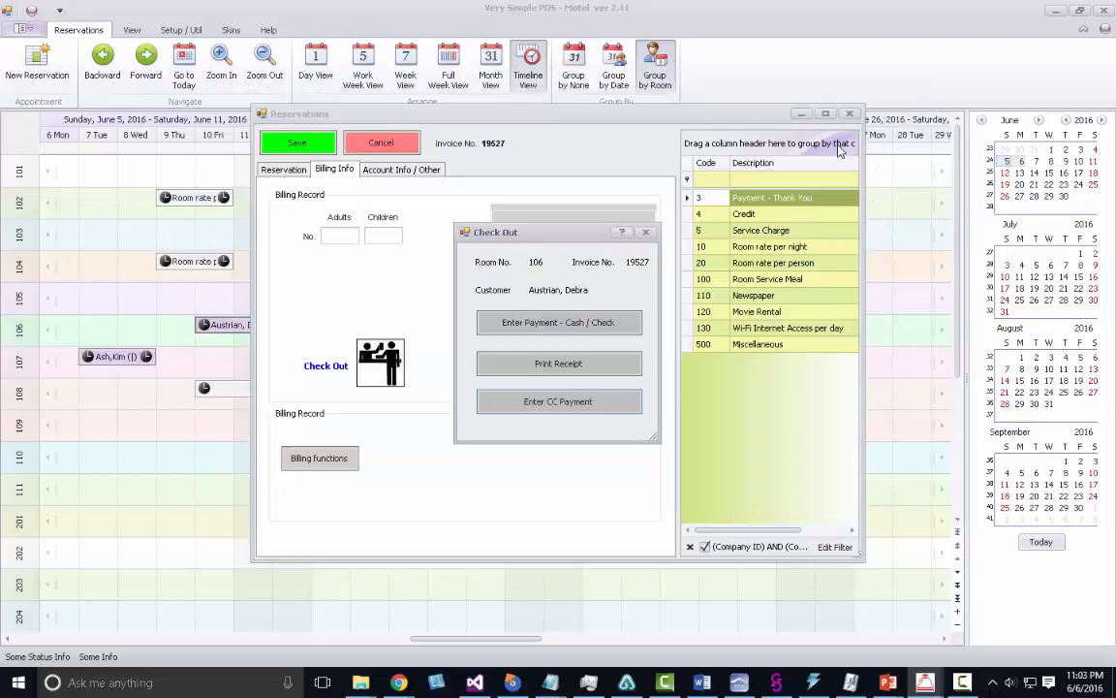
Print the room 106 receipt (invoice 19527, total 74.78), then close the preview and Check Out.
left_click(605, 366)
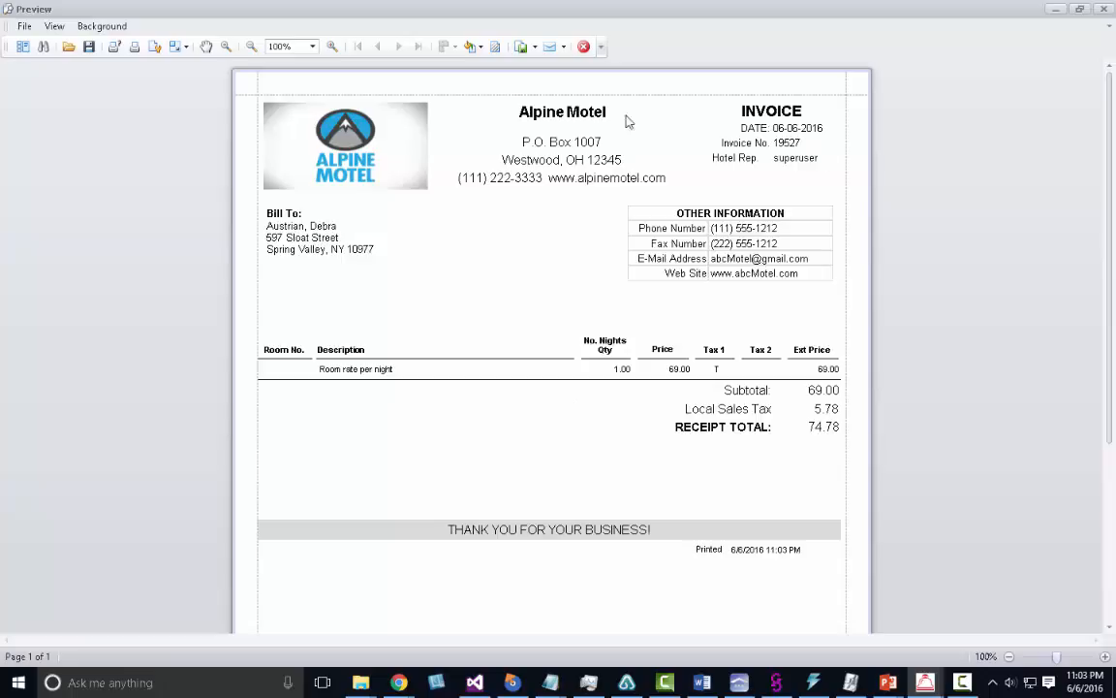
left_click(583, 47)
left_click(643, 231)
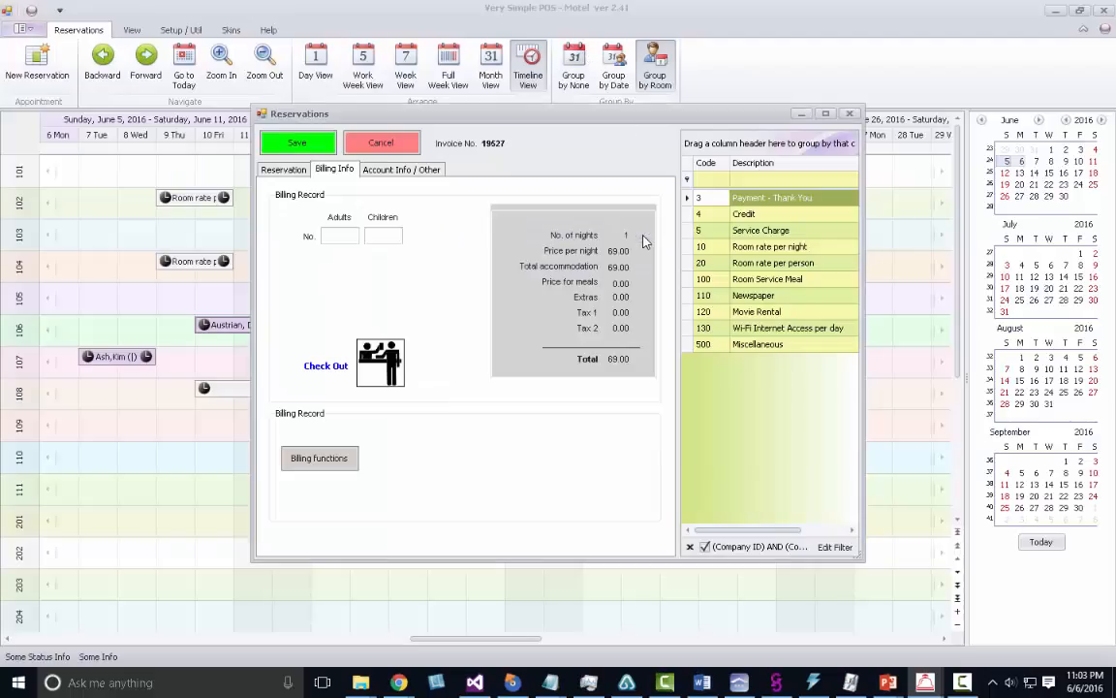
Close the reservation details and label the room 106 June 10 booking 'Checked out and paid'.
left_click(394, 147)
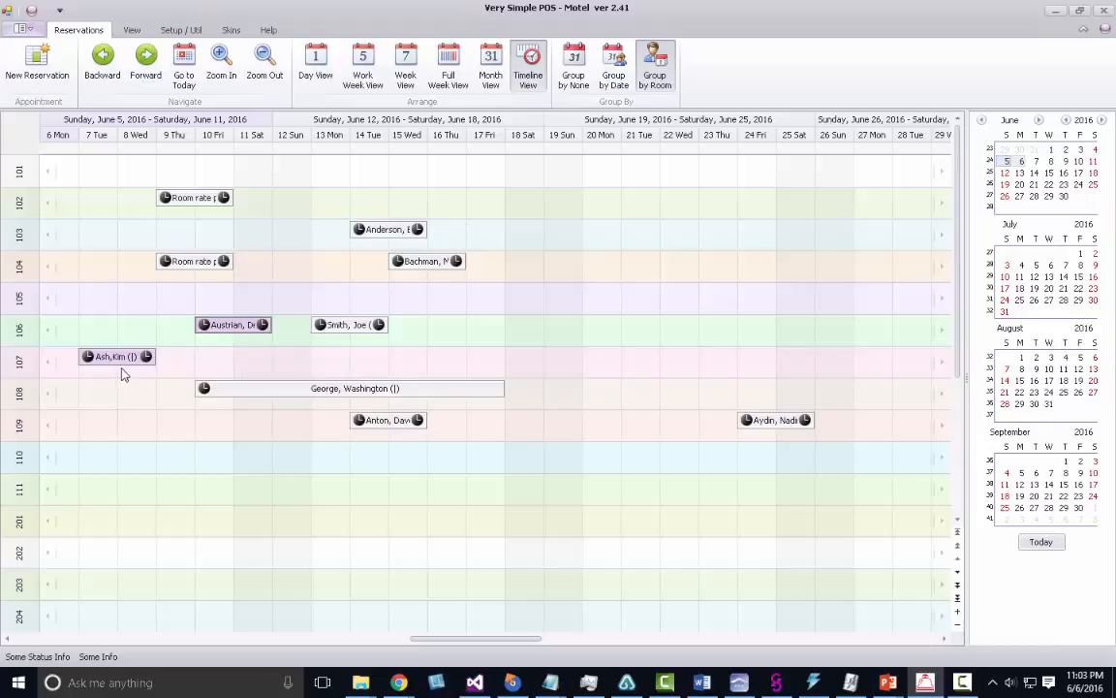
right_click(229, 329)
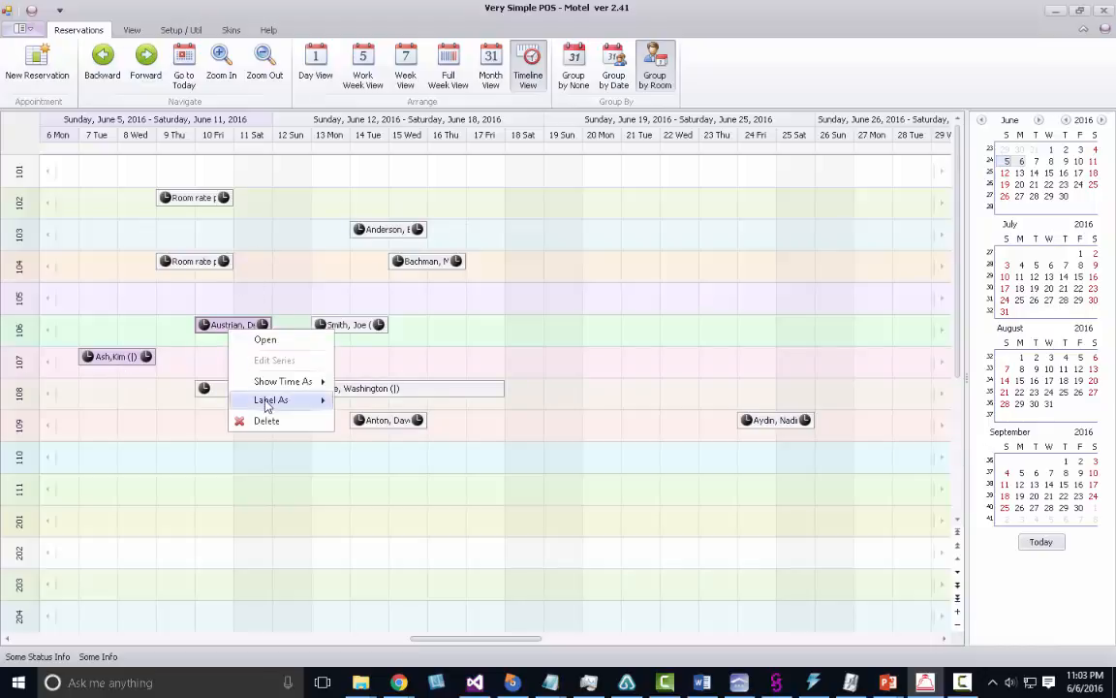
mouse_move(269, 405)
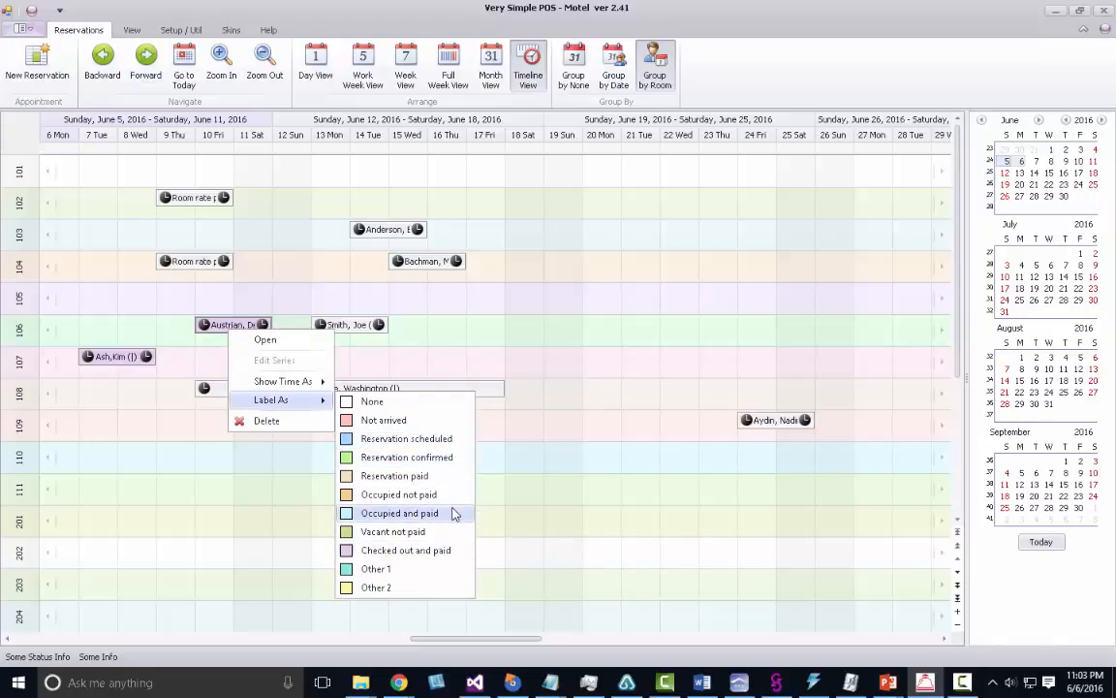
left_click(519, 496)
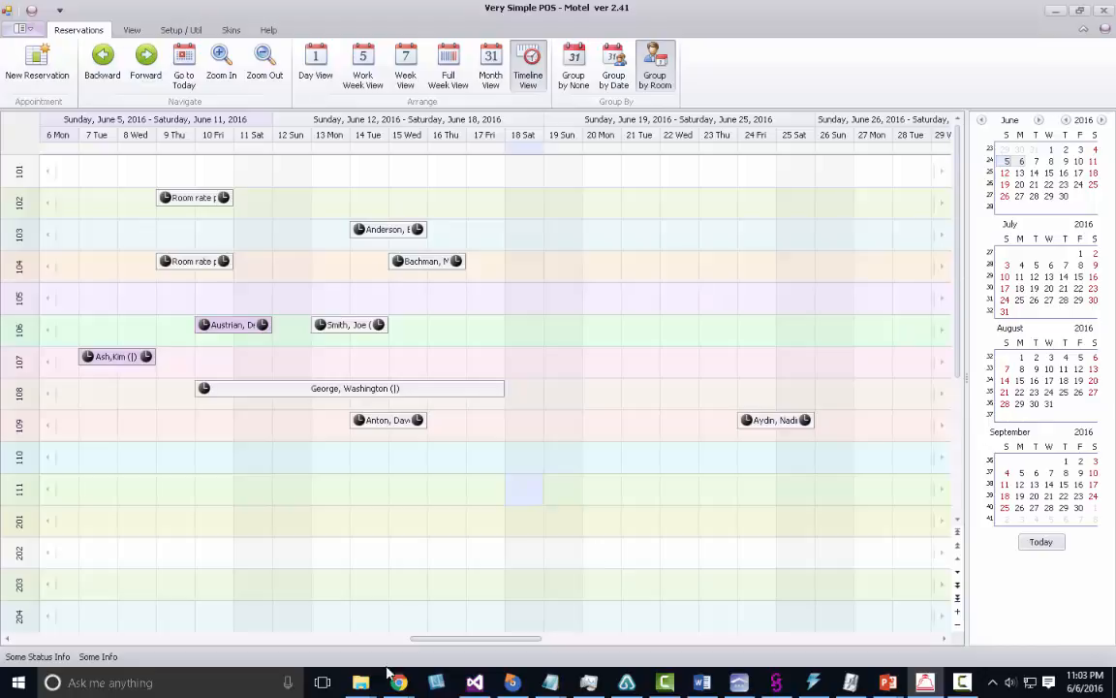
left_click_drag(419, 642, 489, 647)
left_click(184, 60)
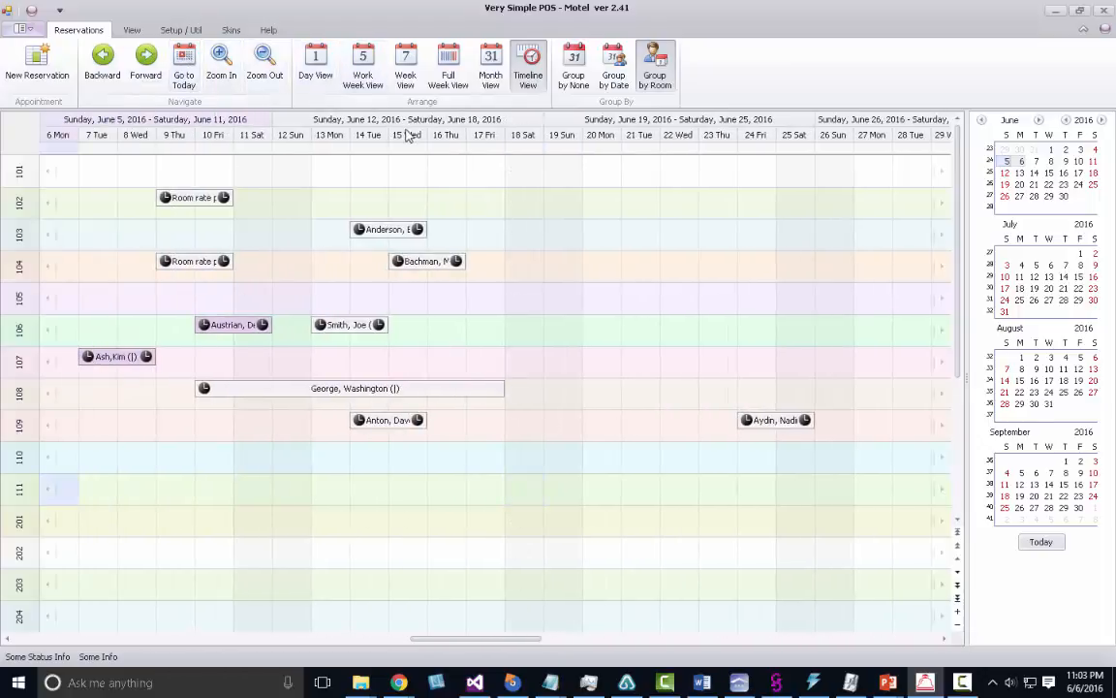
left_click(575, 77)
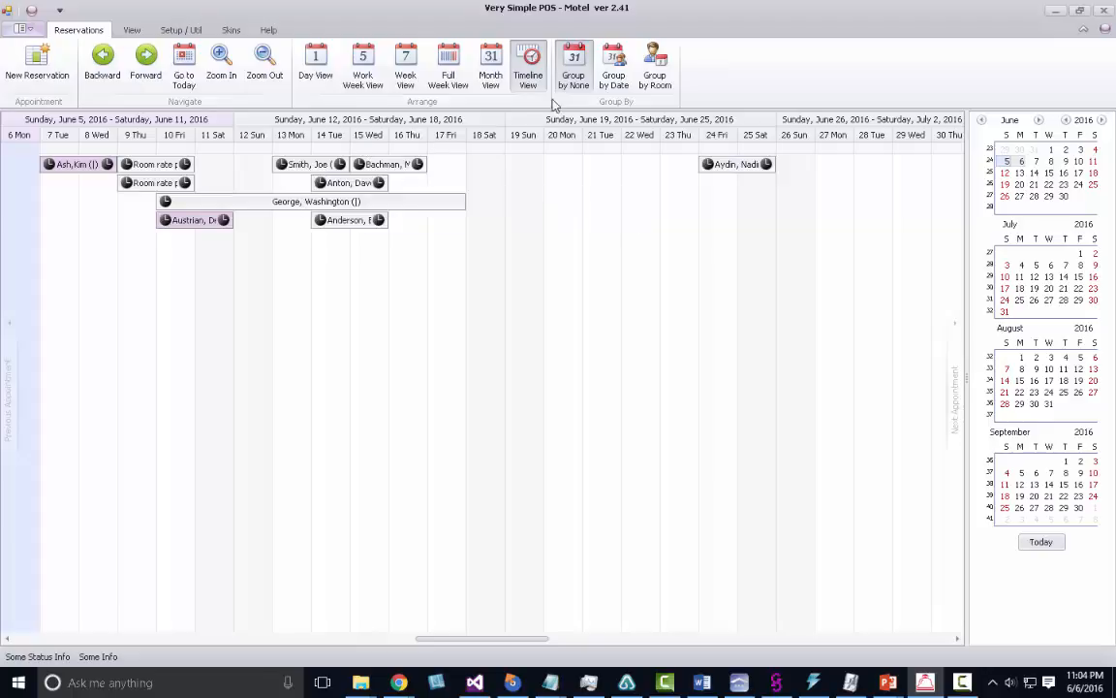
left_click(666, 73)
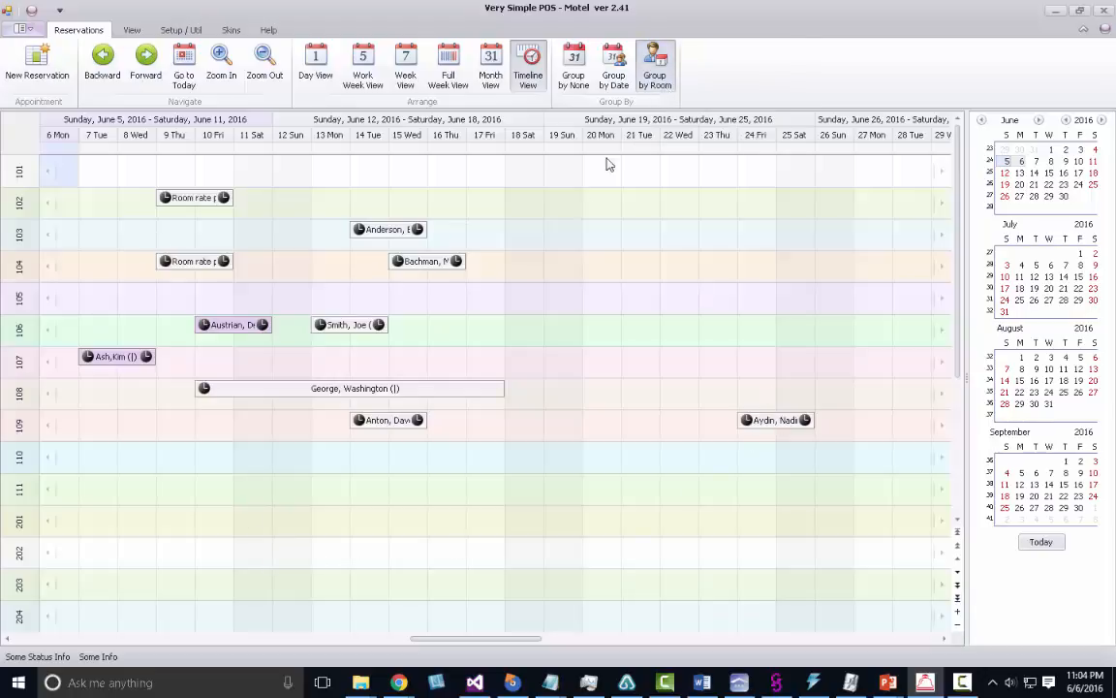
Try several skins, including blue Office and dark grey, and settle on the light white-and-blue skin.
left_click(225, 31)
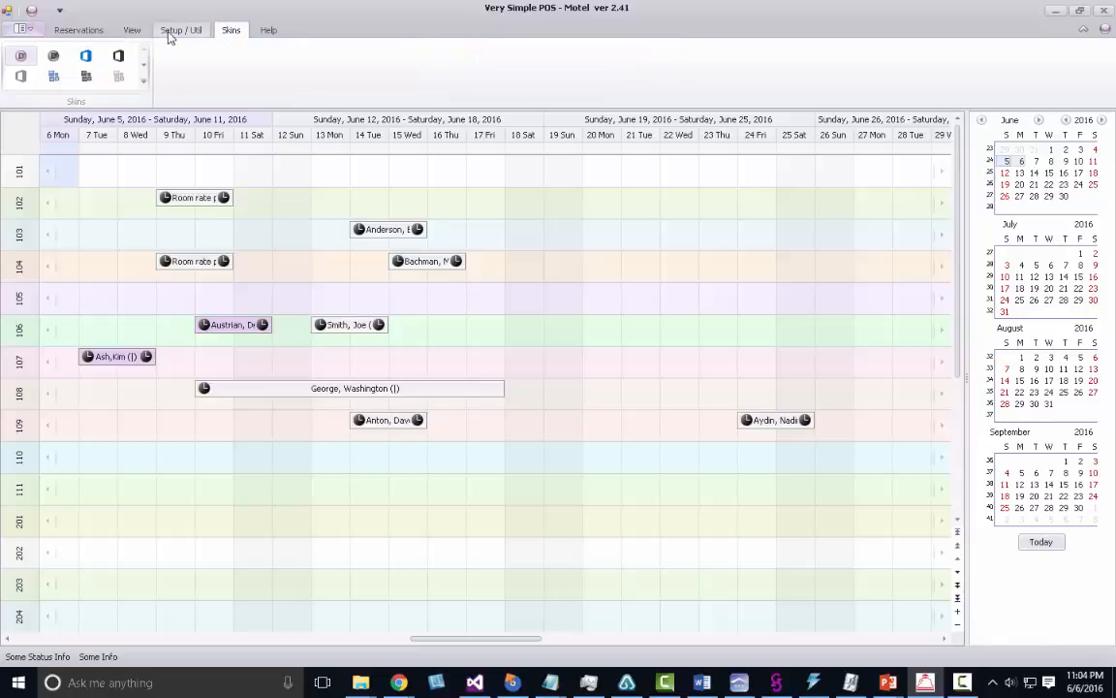
left_click(115, 61)
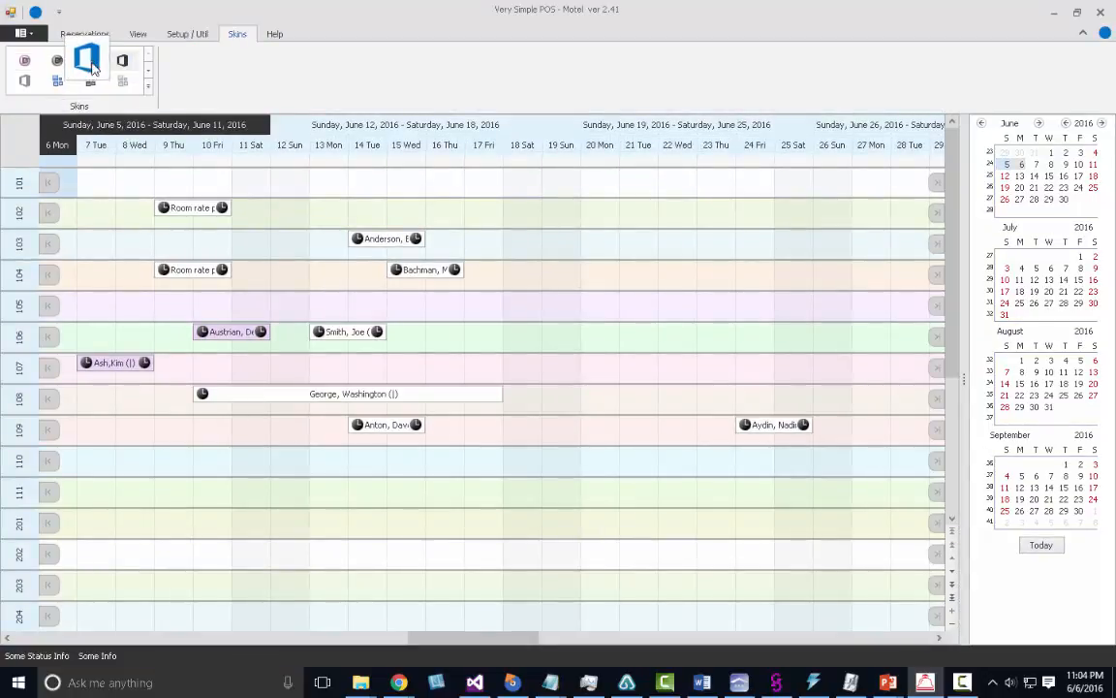
left_click(91, 64)
left_click(55, 60)
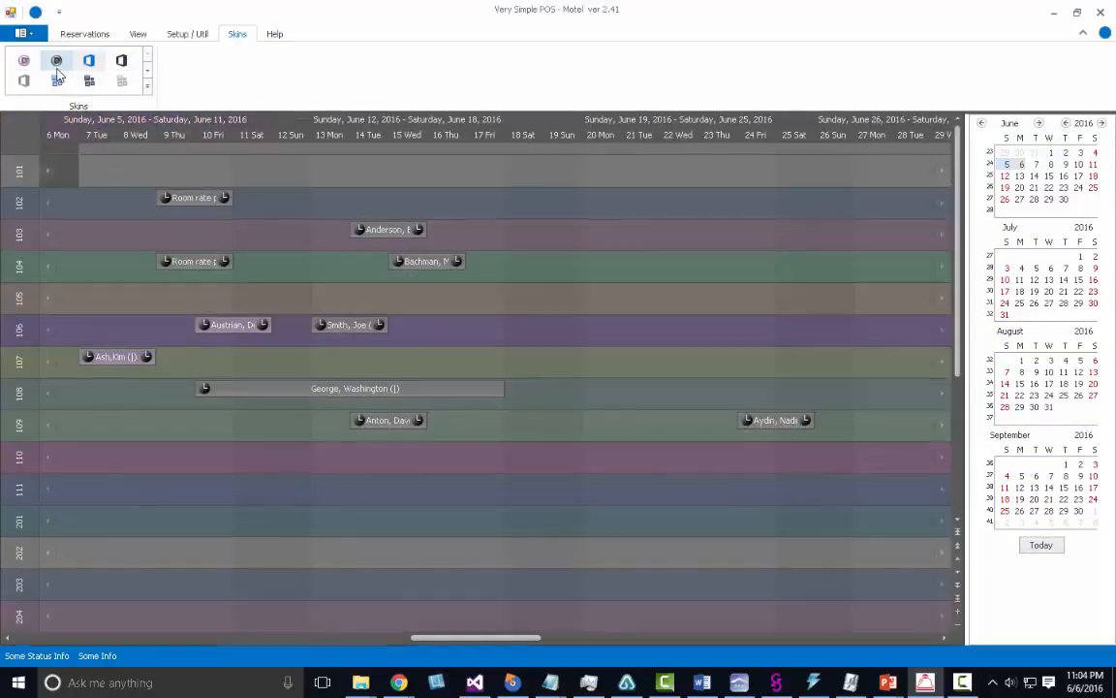
left_click(30, 73)
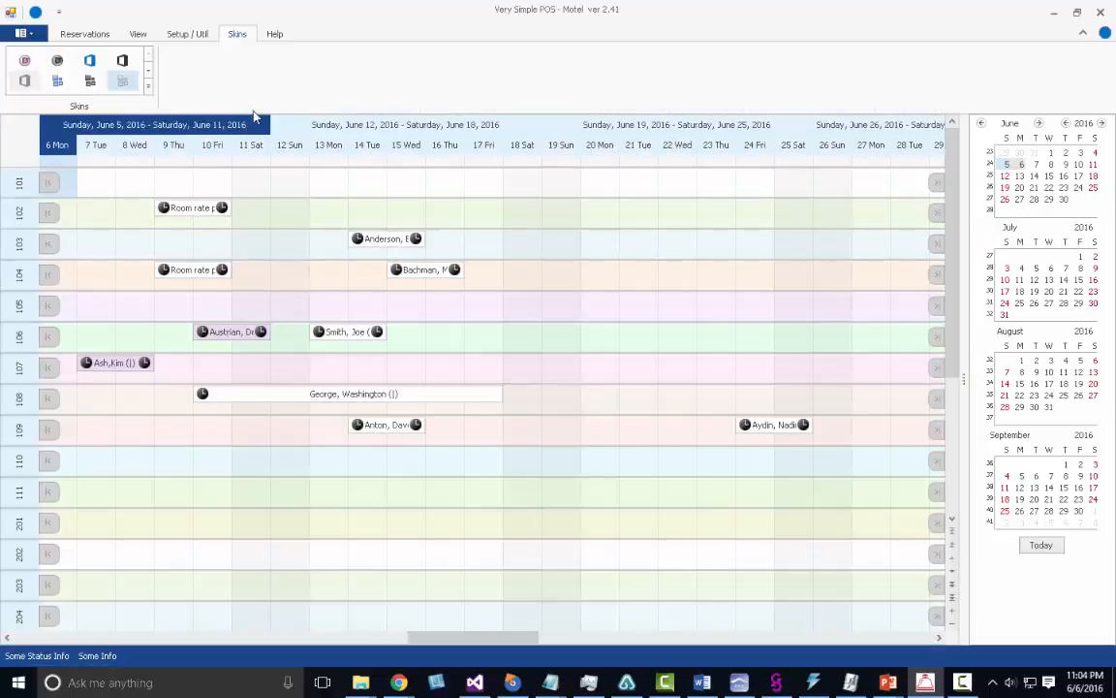
Step the reservation timeline forward twice and back twice, returning to the week of June 5.
left_click(97, 35)
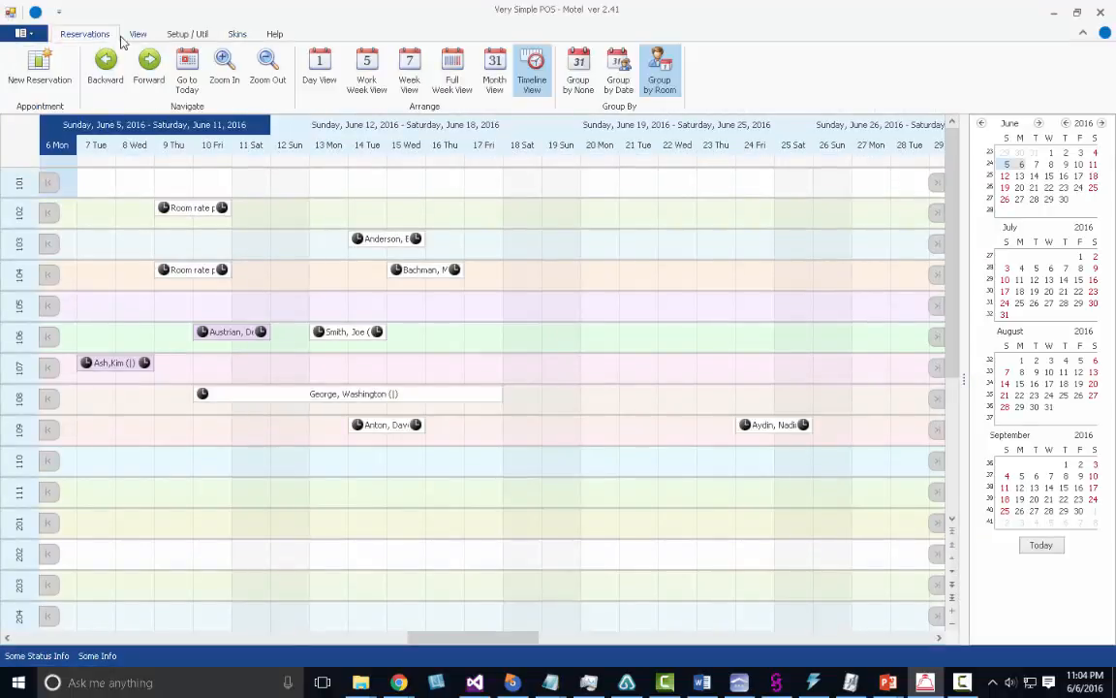
left_click(151, 77)
left_click(151, 78)
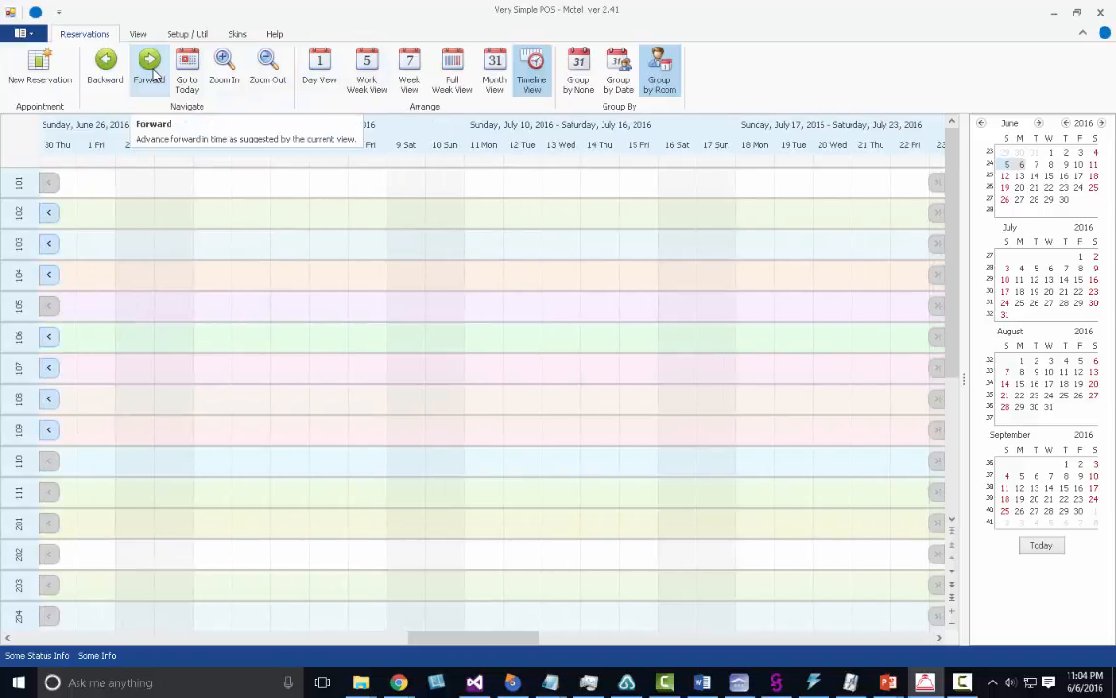
left_click(114, 74)
left_click(114, 74)
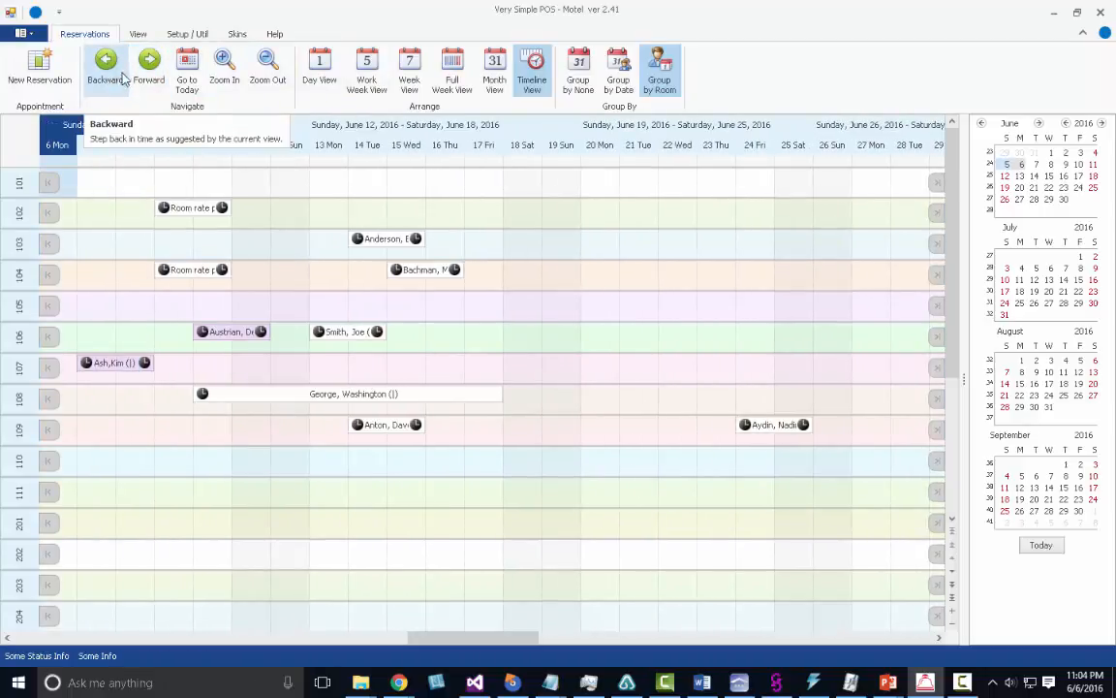